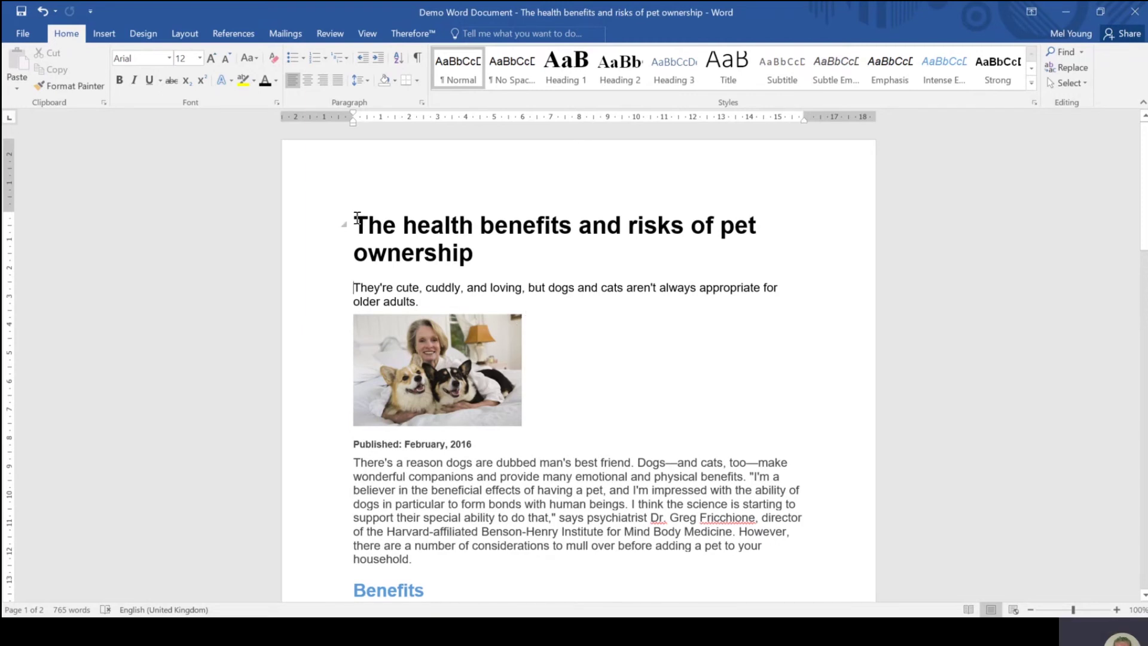
Step: Apply the Heading 2 style to the Benefits section heading
drag(354, 225, 469, 250)
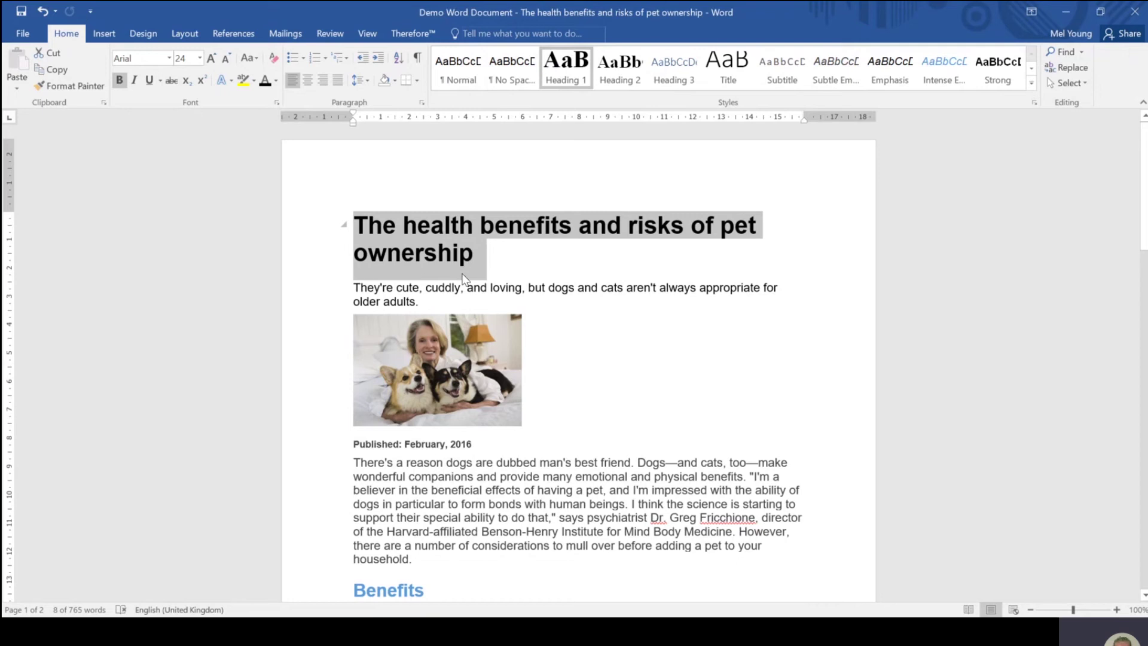
click(531, 265)
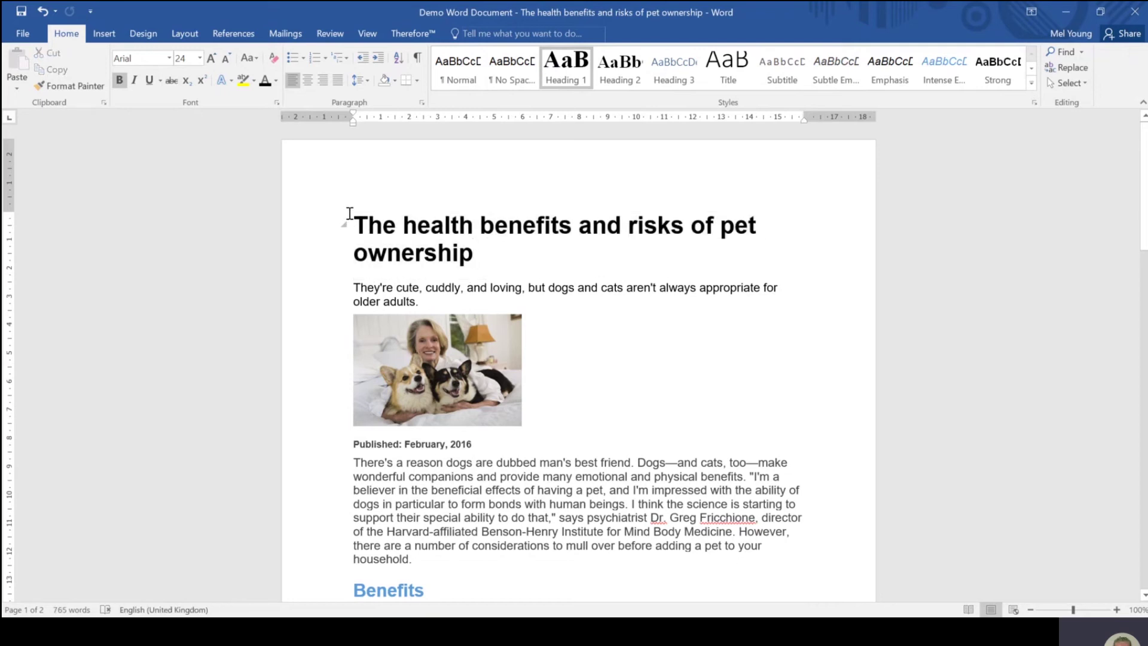
drag(349, 220, 470, 249)
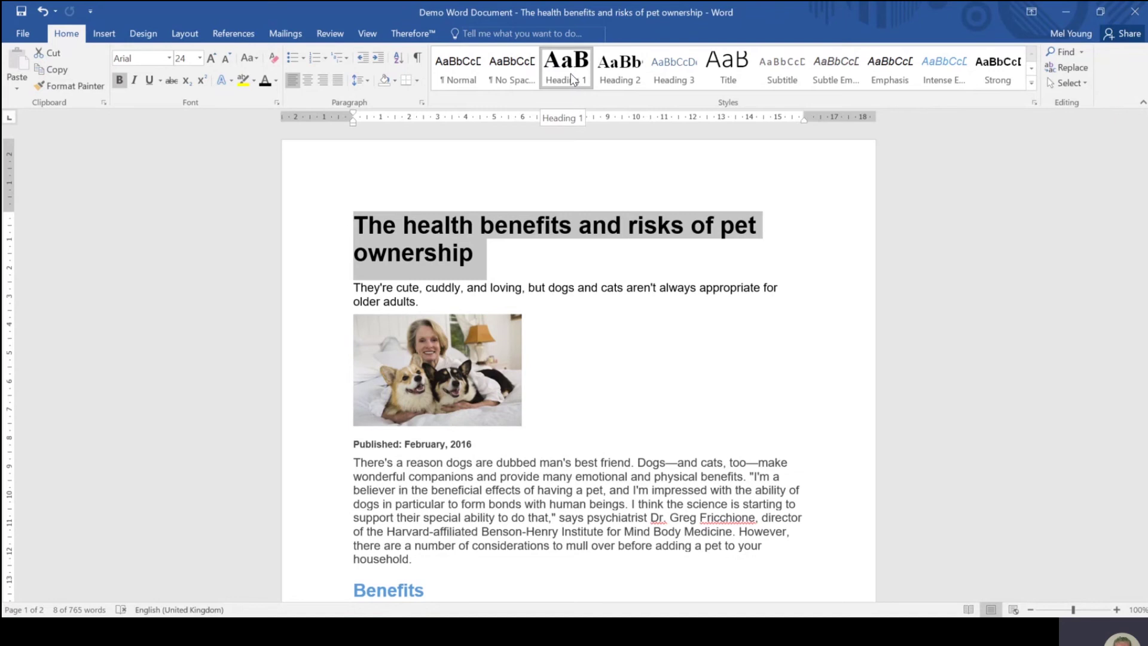
scroll(512, 408, down, 2)
scroll(511, 408, down, 3)
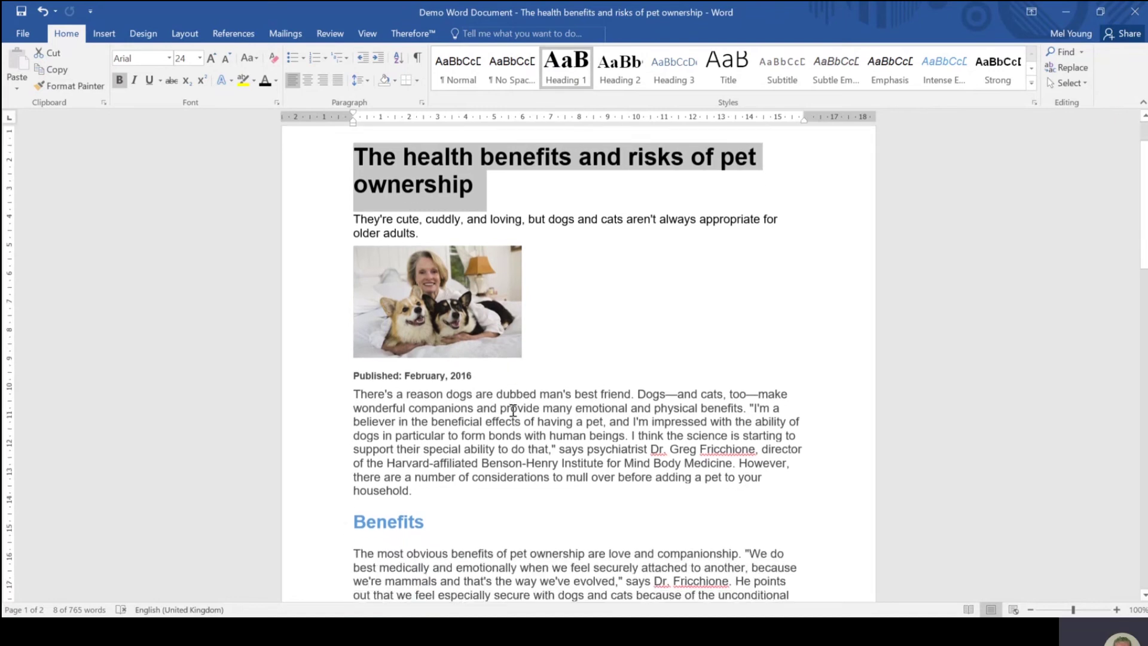
drag(426, 482, 361, 482)
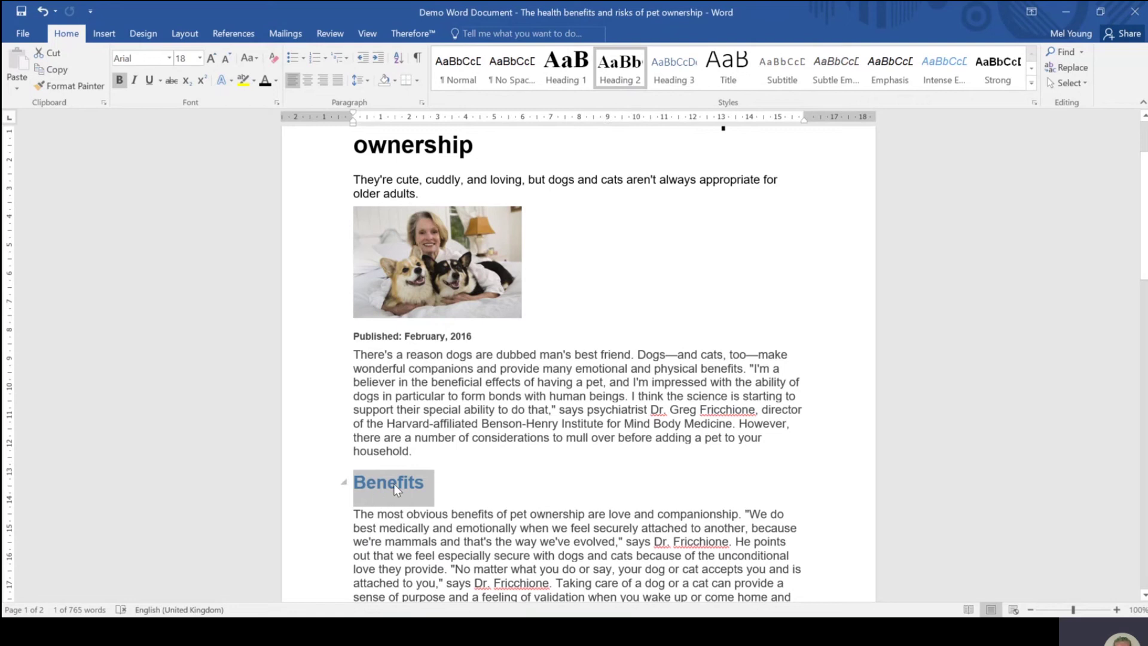
scroll(498, 420, up, 1)
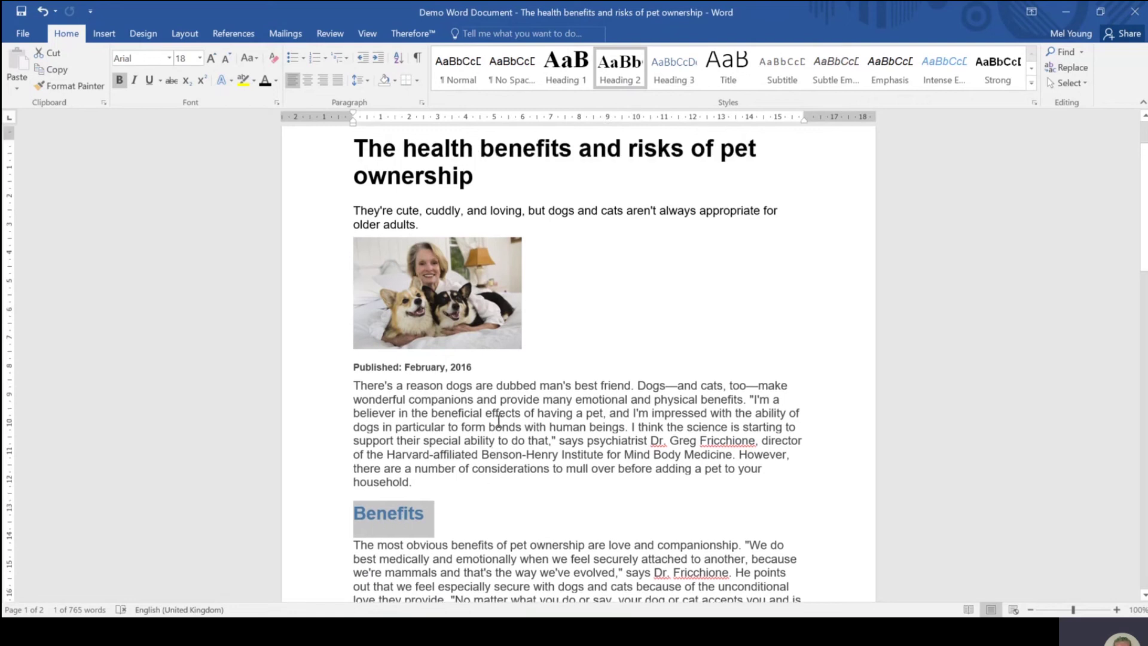
scroll(498, 420, up, 1)
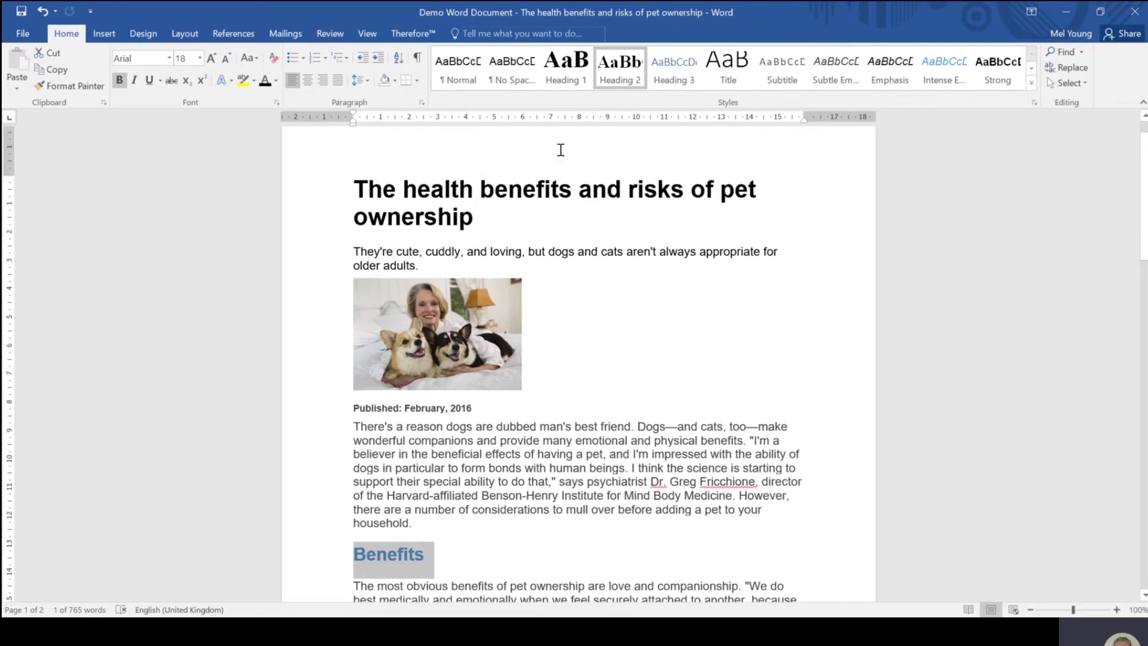
click(626, 84)
click(449, 501)
Step: Check that the Risks and What you can do headings already use Heading 2
scroll(450, 502, down, 5)
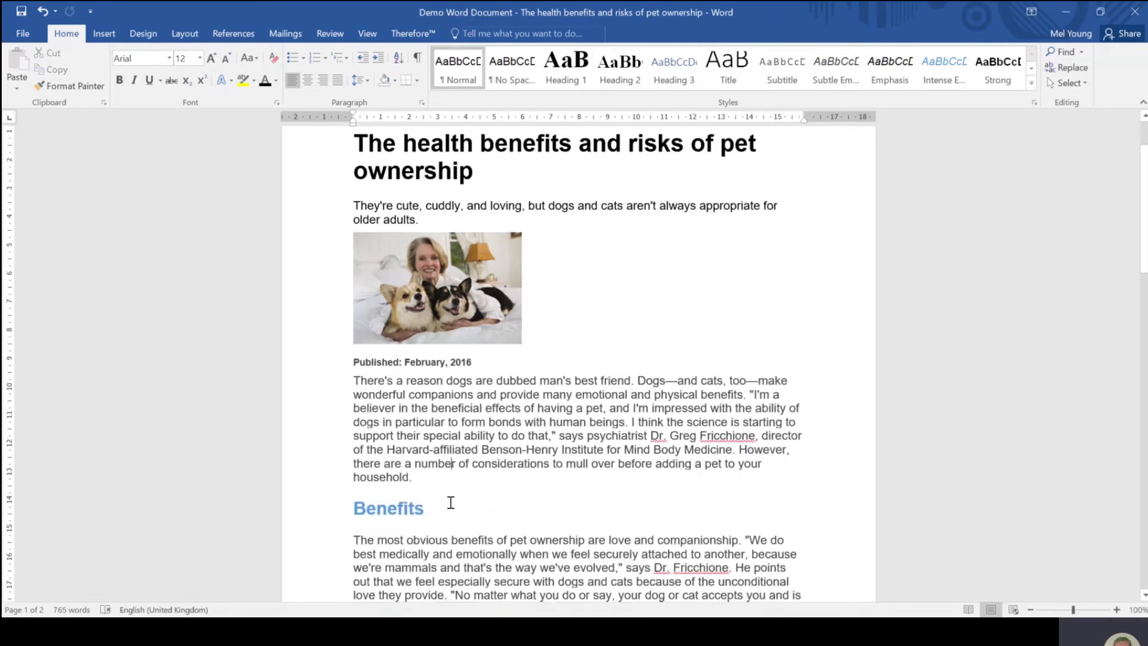
scroll(450, 502, down, 11)
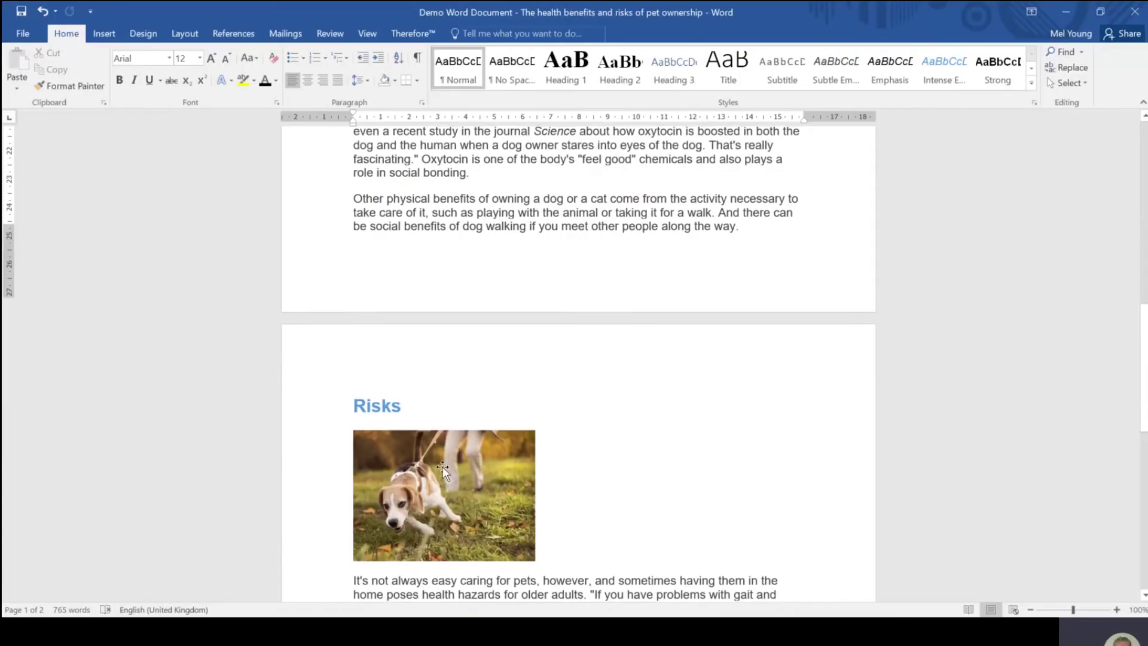
drag(417, 392, 347, 390)
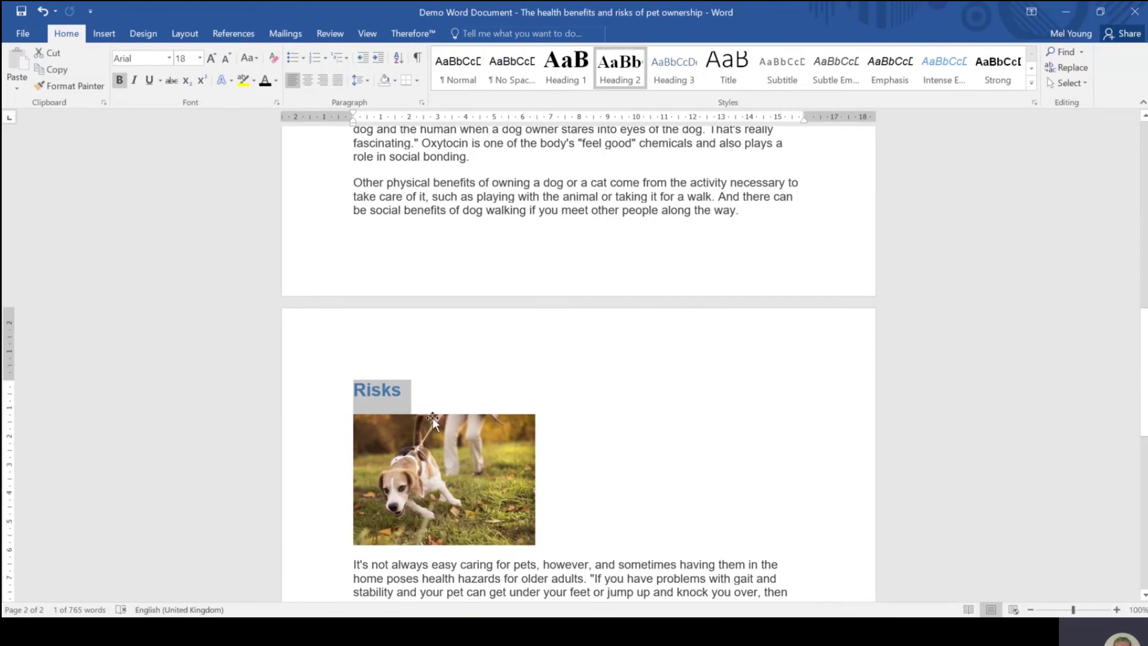
scroll(562, 466, down, 8)
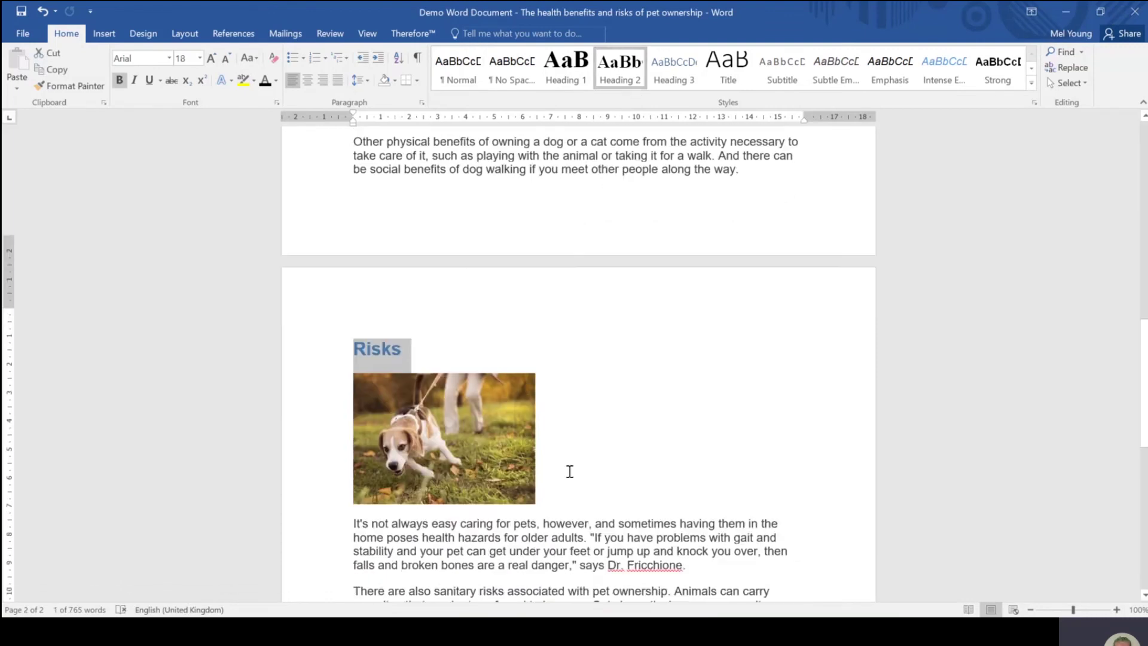
drag(505, 412, 353, 412)
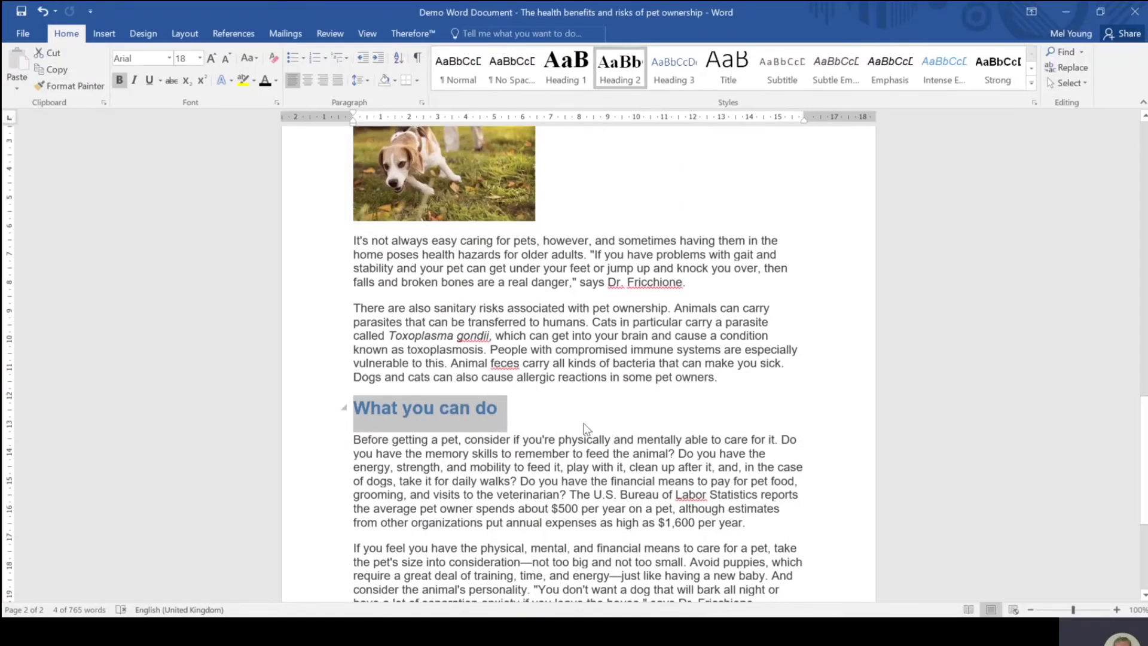
scroll(578, 496, down, 4)
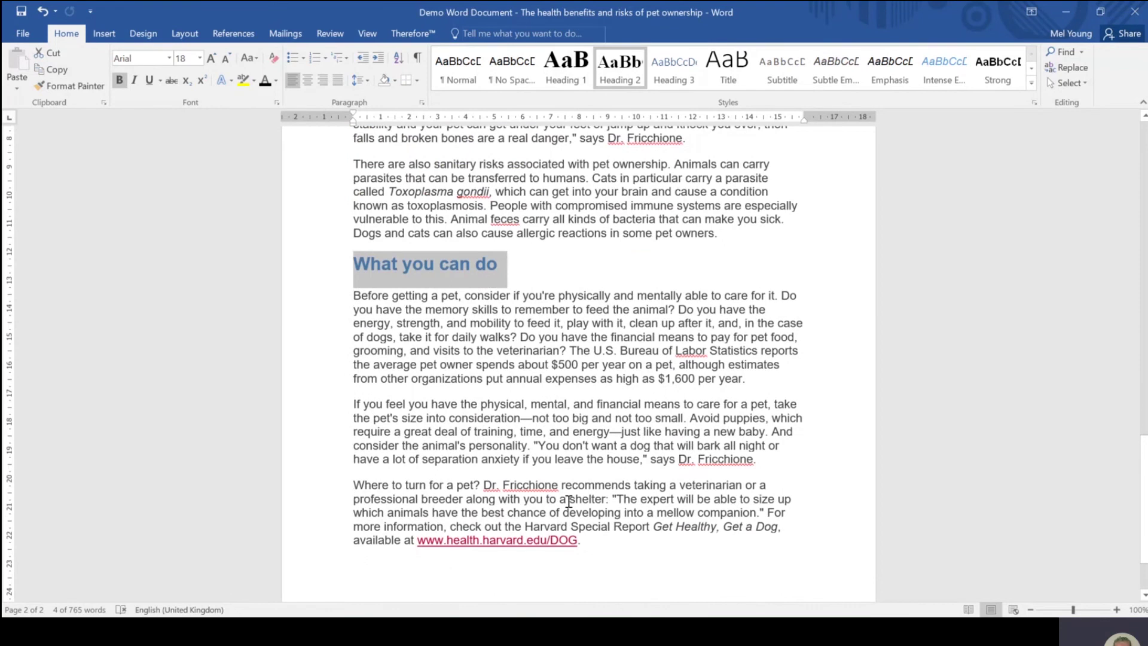
scroll(568, 501, up, 15)
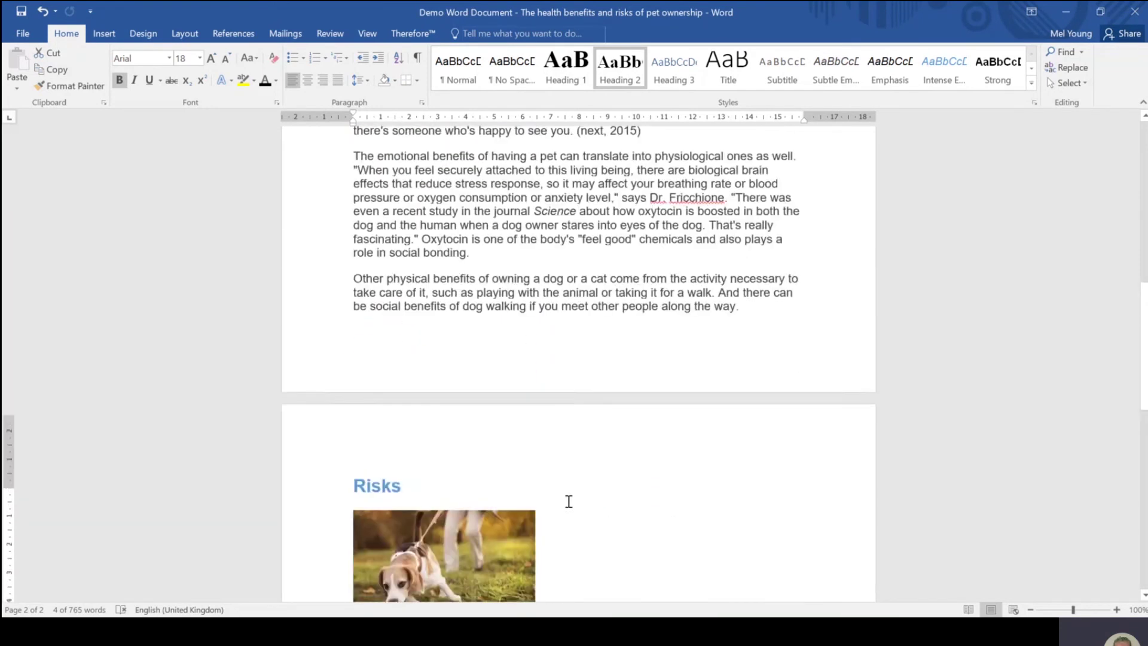
scroll(568, 501, up, 16)
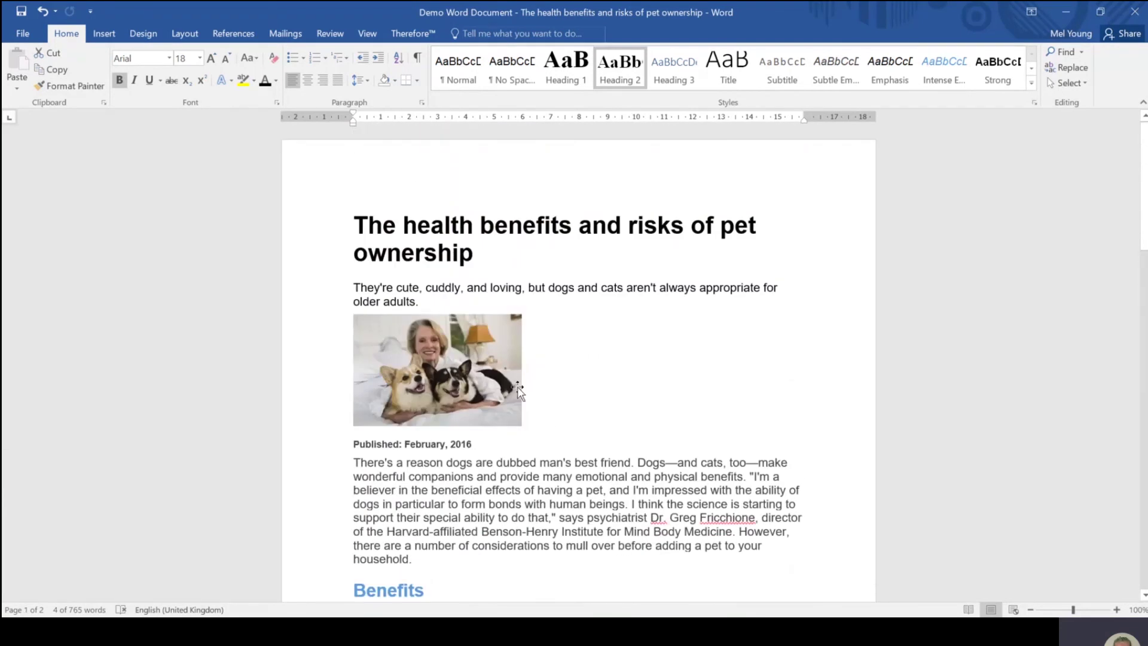
click(363, 285)
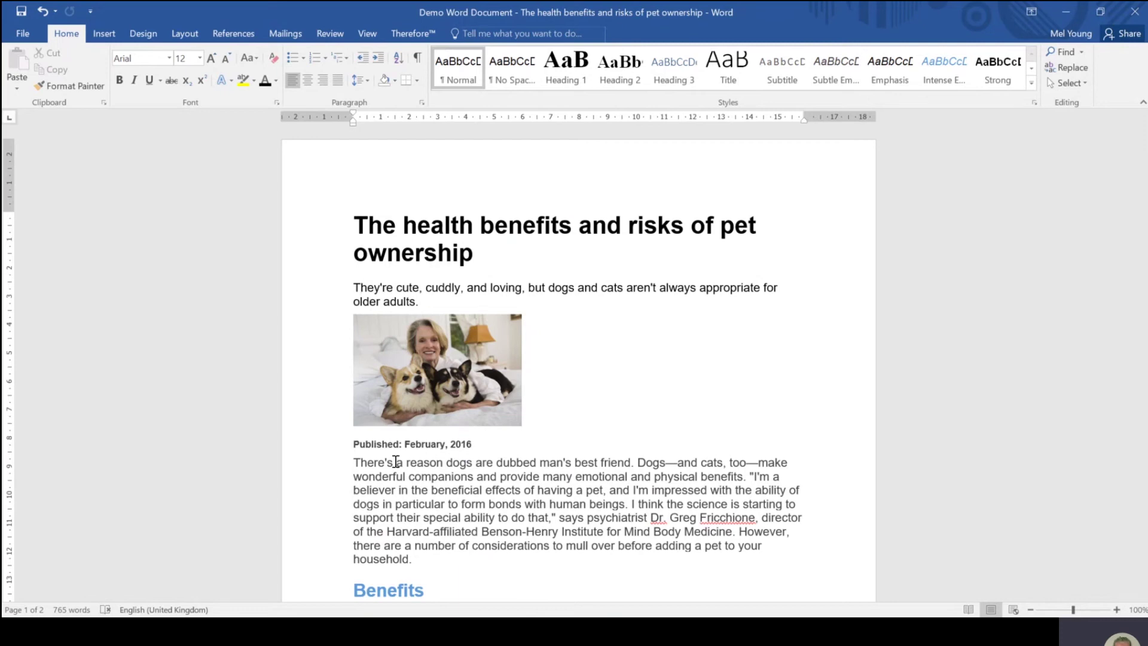
scroll(576, 464, down, 10)
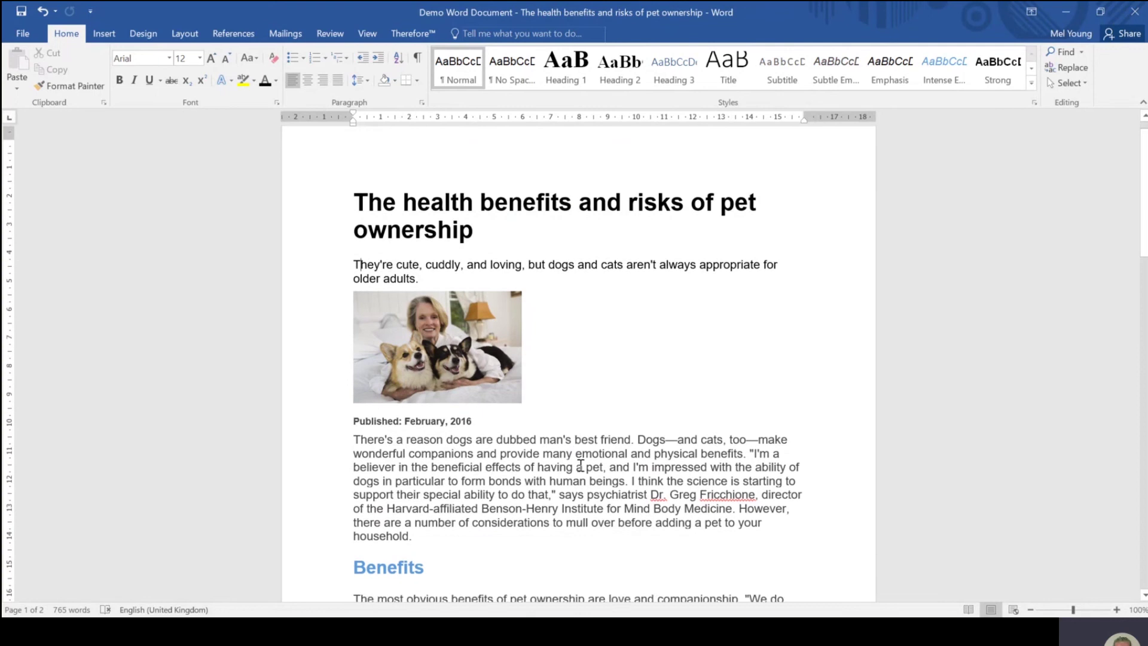
scroll(581, 465, down, 10)
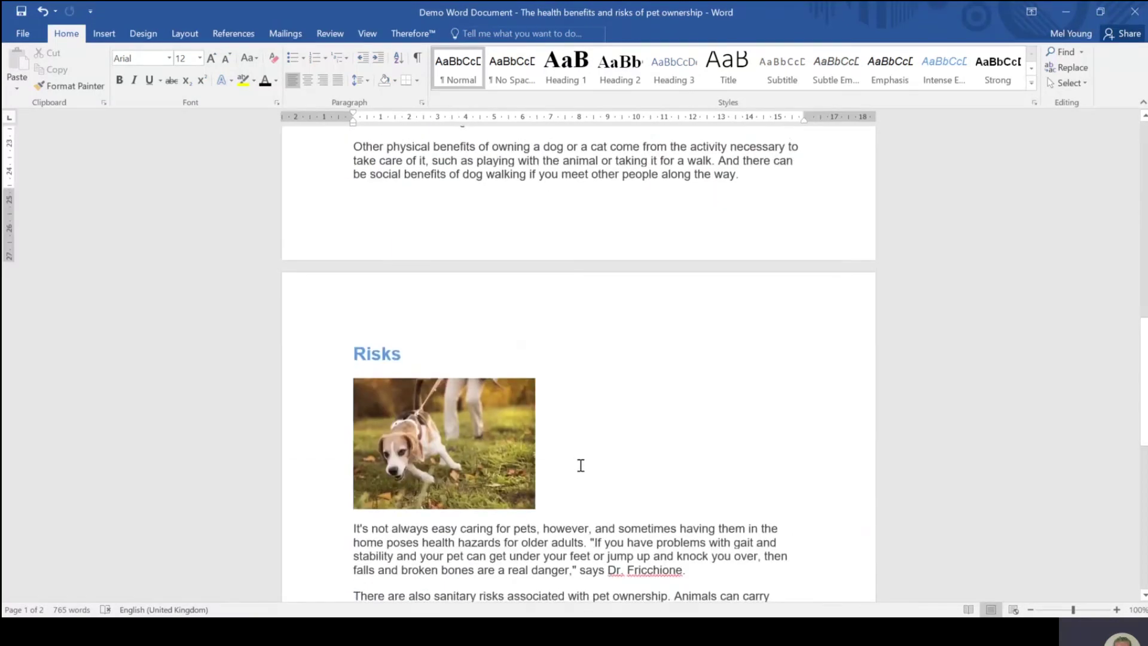
scroll(580, 465, down, 2)
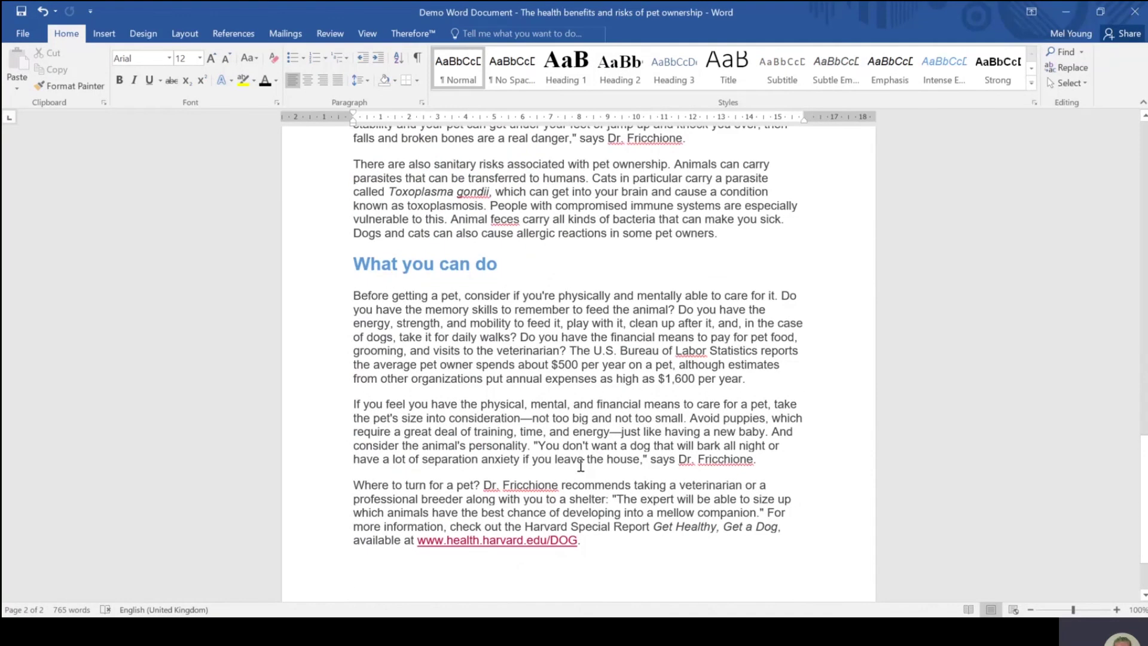
scroll(580, 465, up, 20)
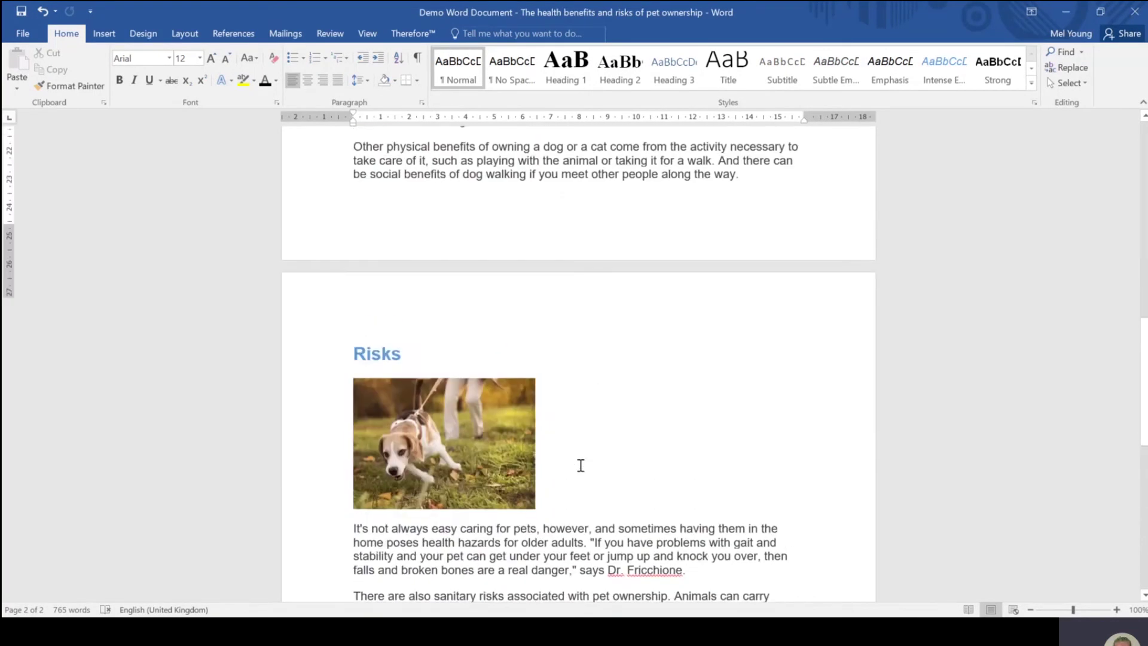
scroll(580, 465, up, 4)
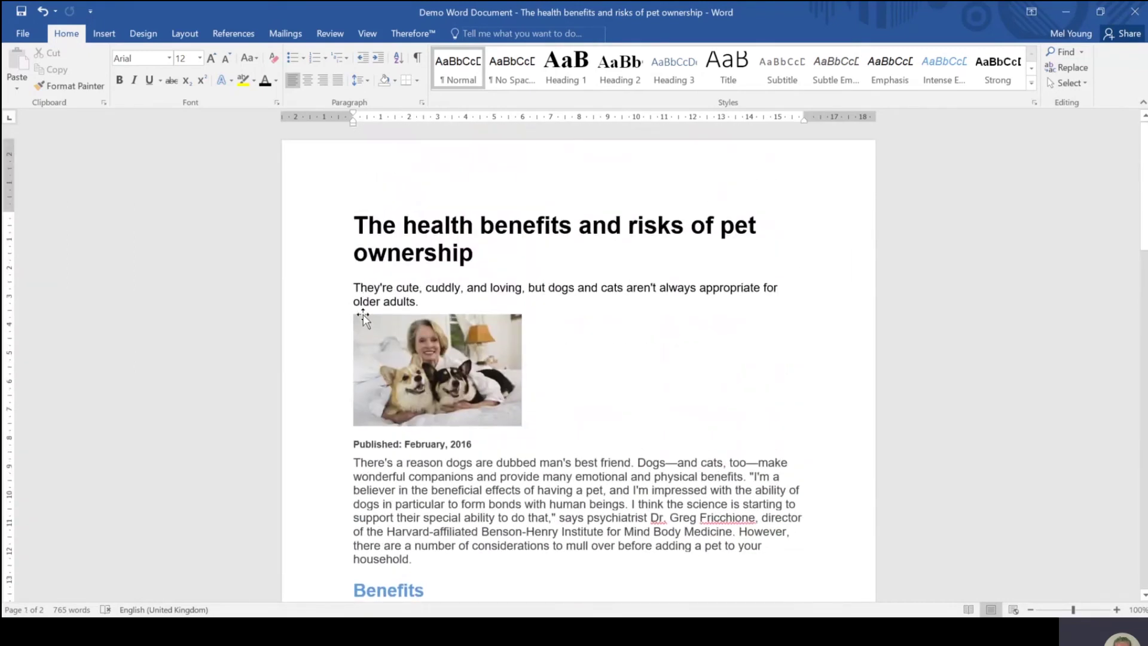
Step: Insert a page break before the article title, leaving page 1 blank, and select the title on page 2
click(353, 224)
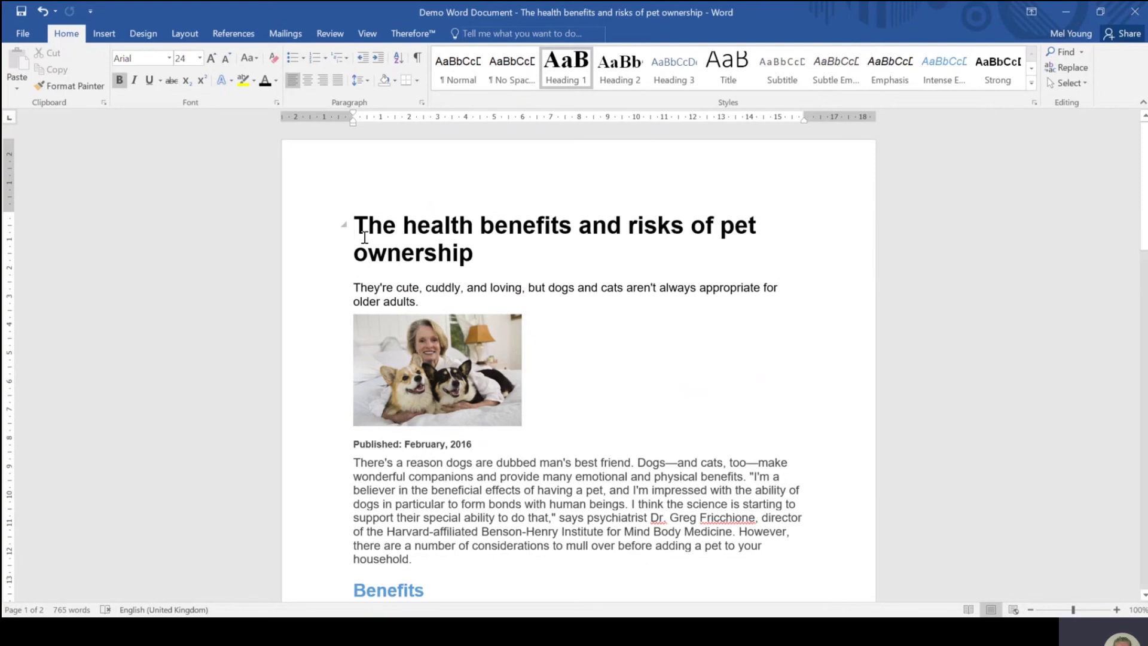
key(ctrl+Return)
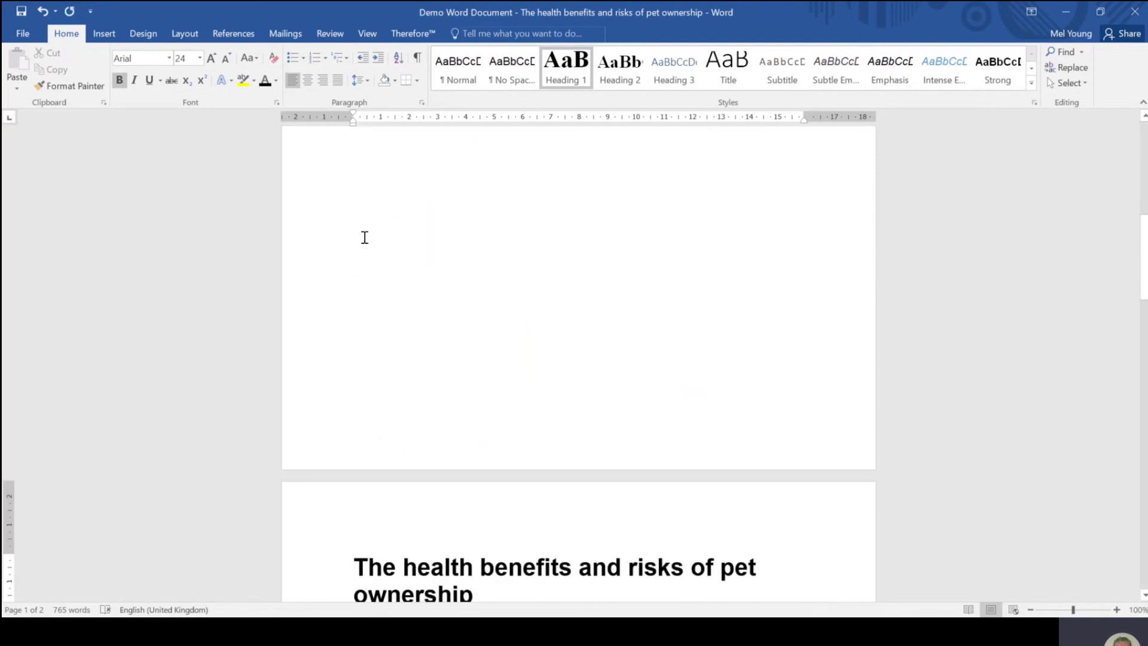
scroll(409, 289, up, 3)
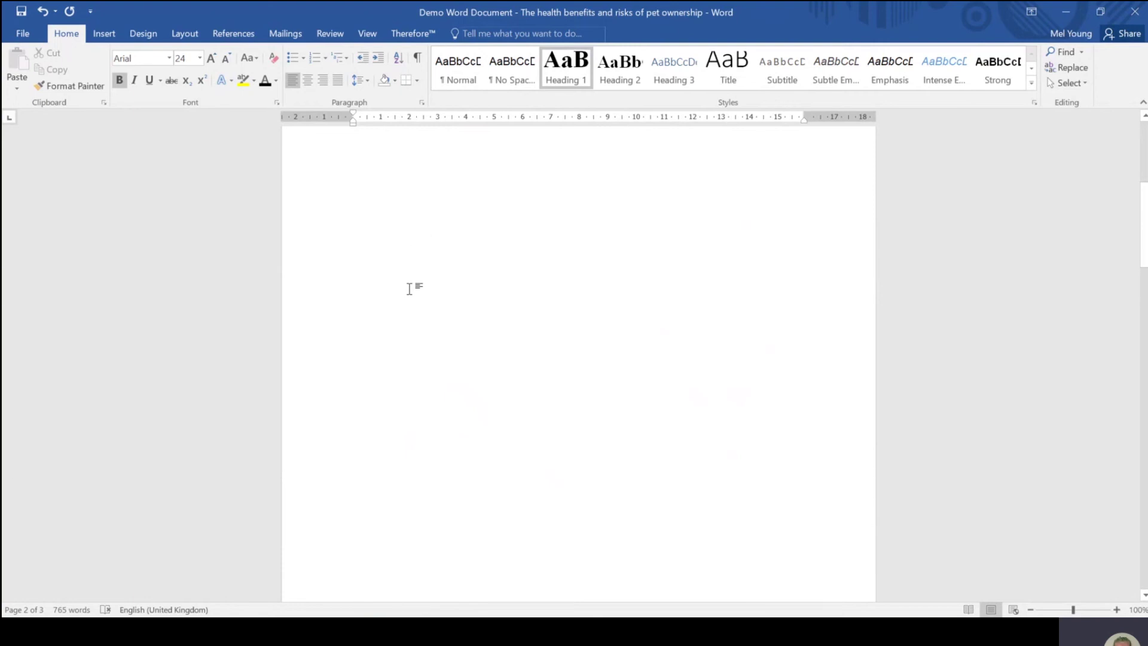
scroll(409, 288, up, 5)
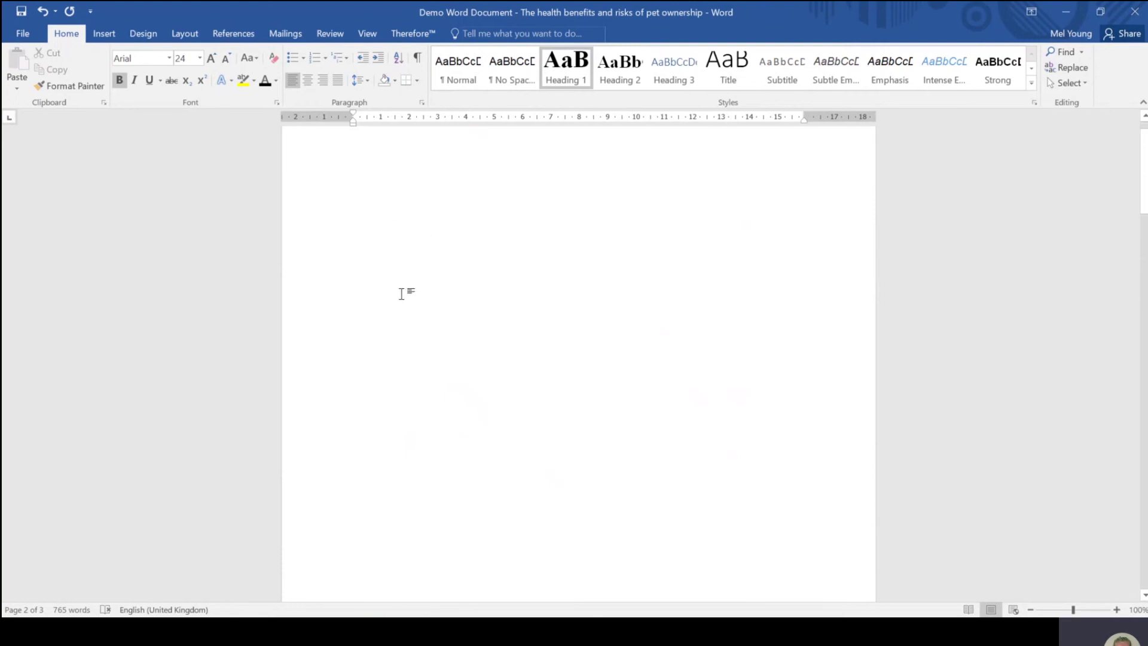
scroll(401, 294, down, 5)
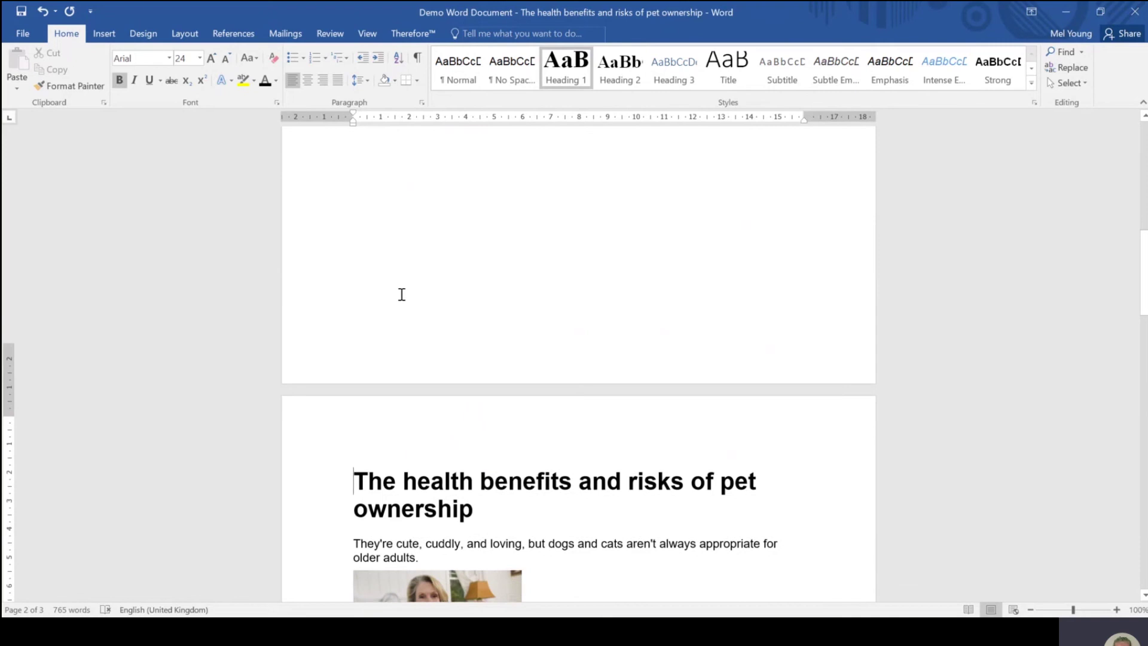
drag(478, 457, 357, 435)
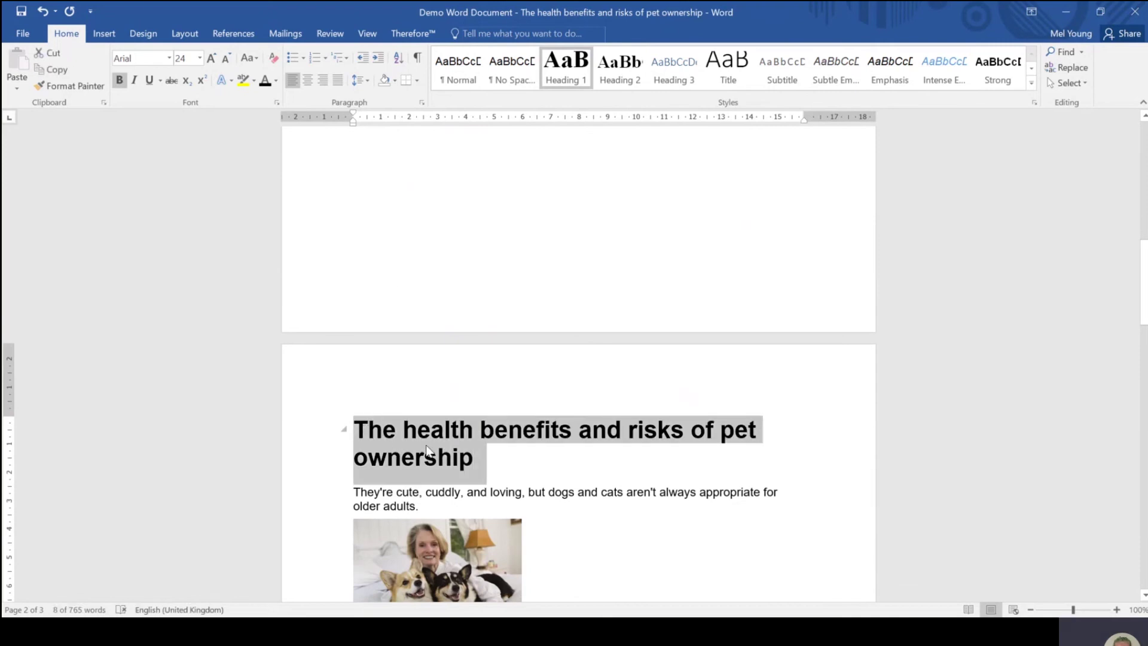
Step: Copy the article title onto blank page 1 and give it the Heading 1 style
key(ctrl+c)
scroll(470, 412, up, 6)
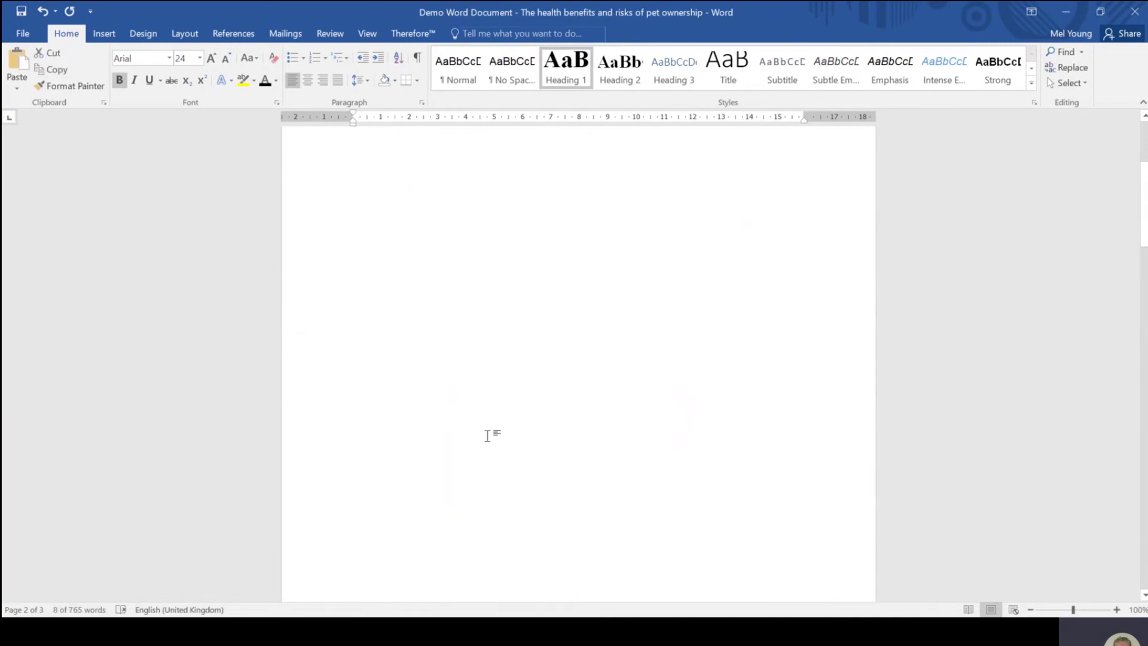
click(397, 270)
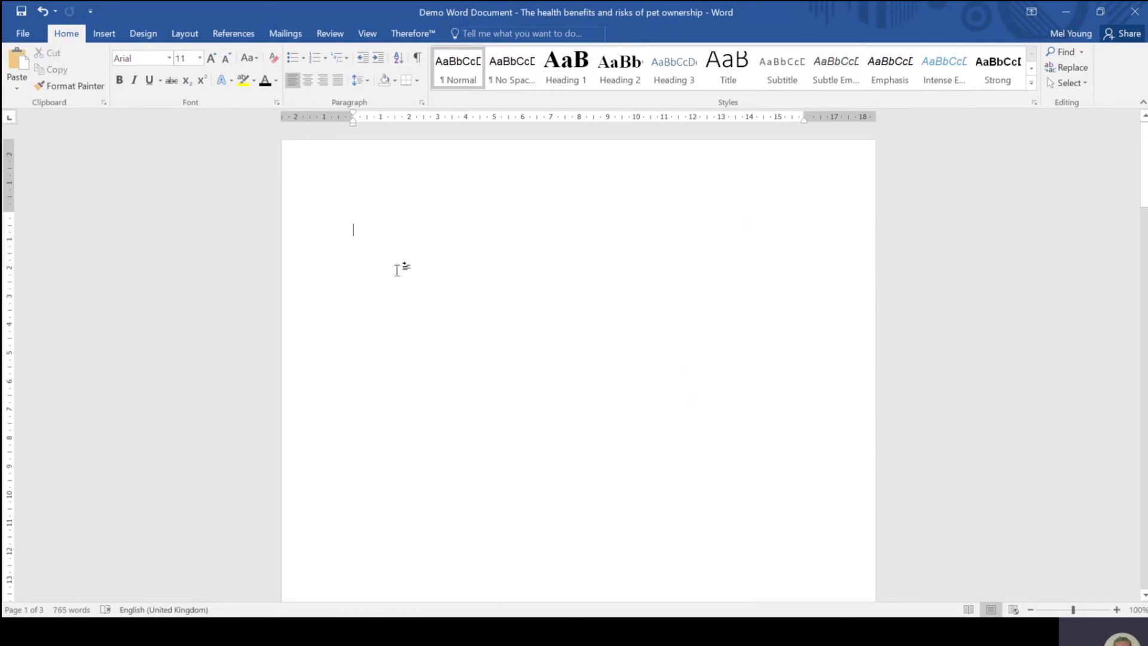
key(ctrl+v)
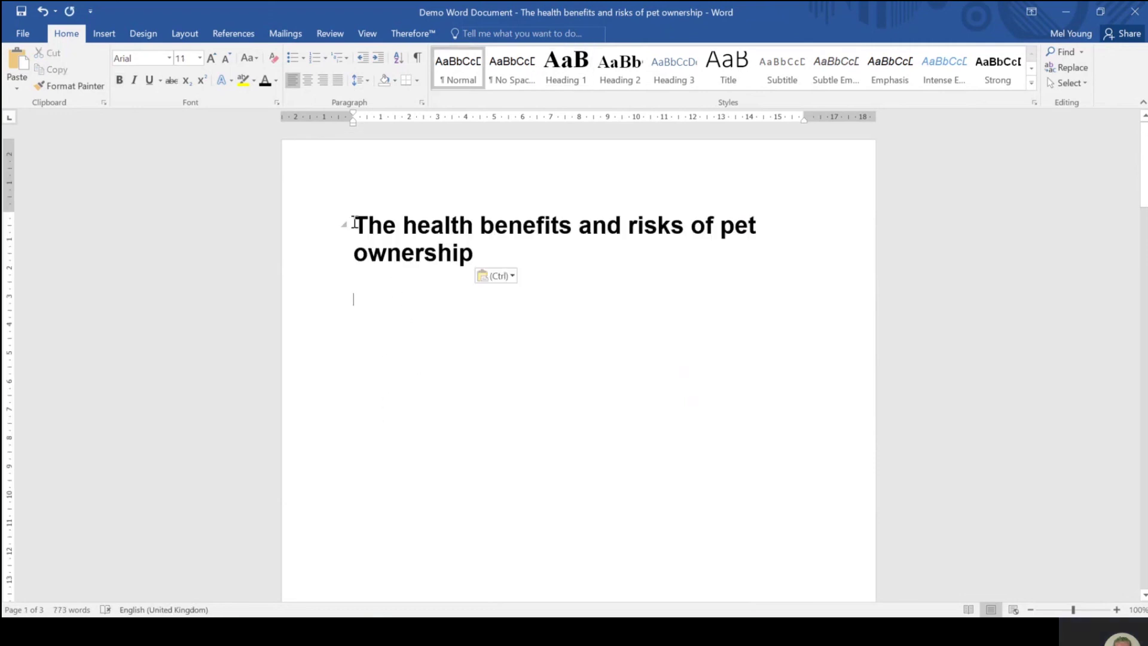
drag(353, 223, 483, 265)
key(ctrl+alt+1)
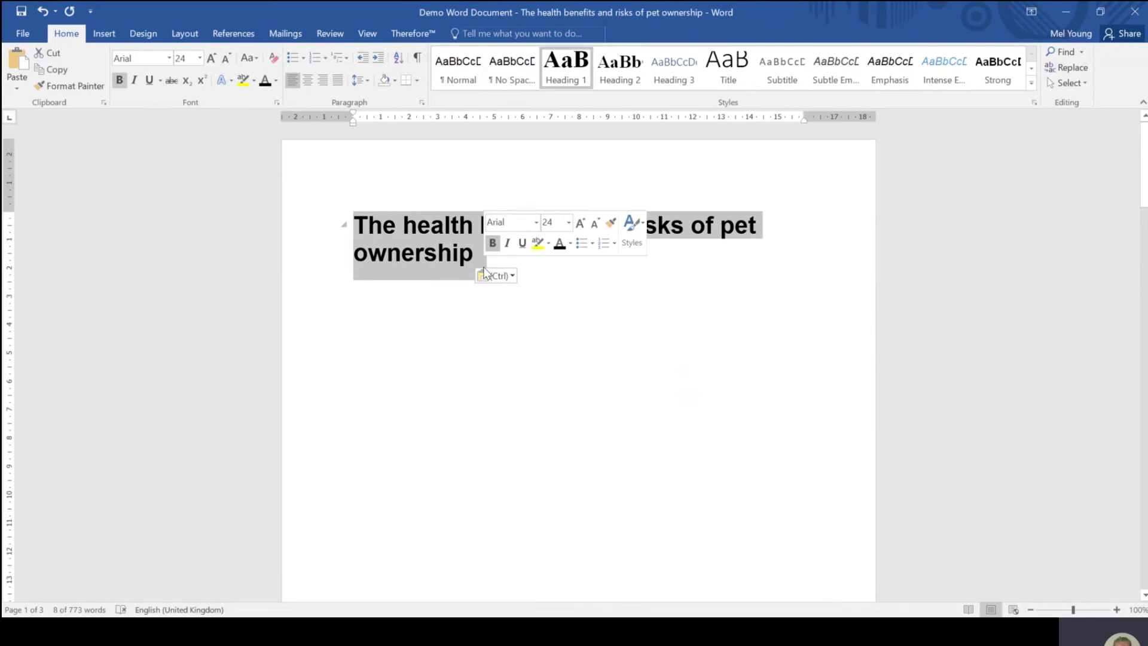
Step: Centre the cover title and add blank lines above it to lower it down the page
click(307, 80)
click(374, 219)
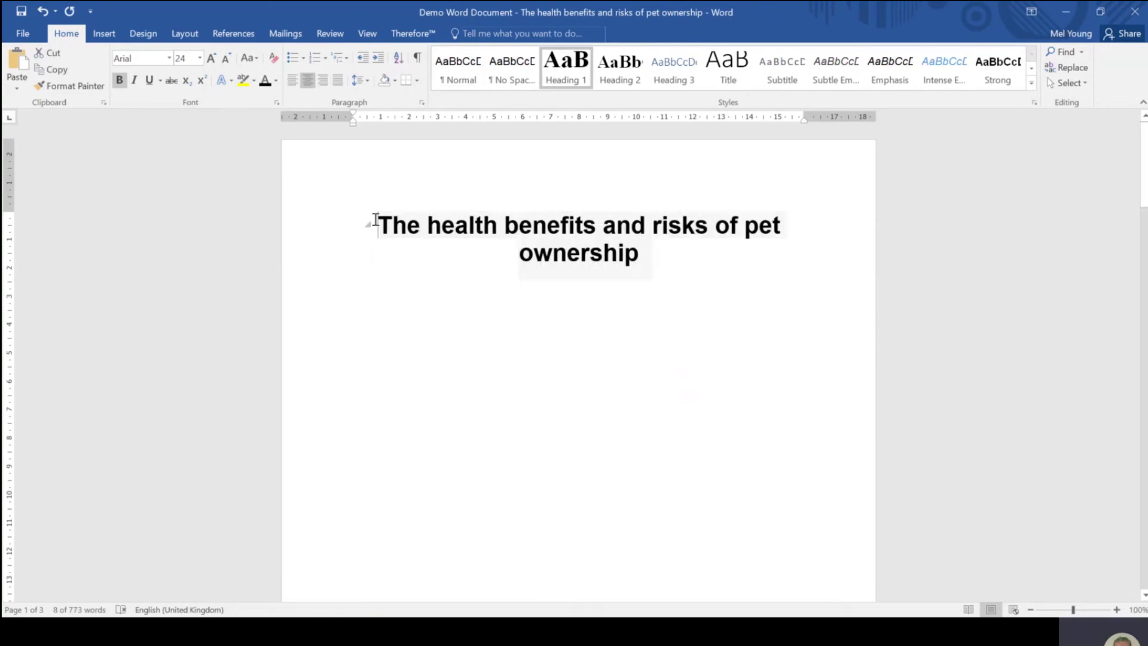
key(Return)
key(Return)
key(Return)
key(Return)
key(Return)
key(Return)
key(Return)
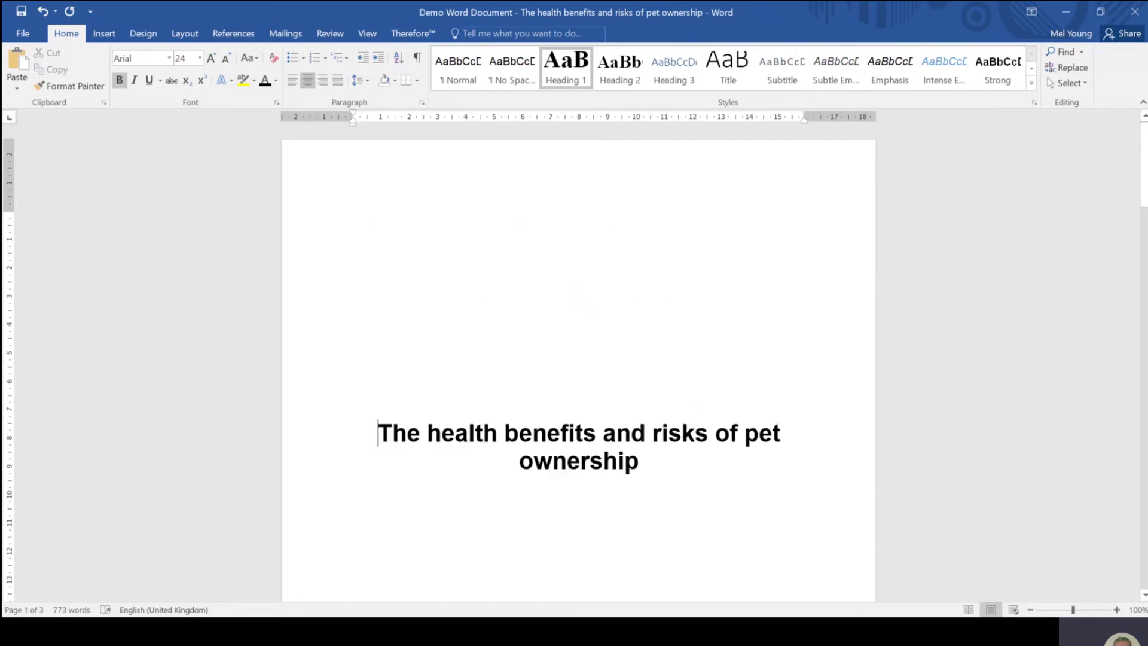
scroll(398, 286, down, 3)
scroll(398, 287, down, 5)
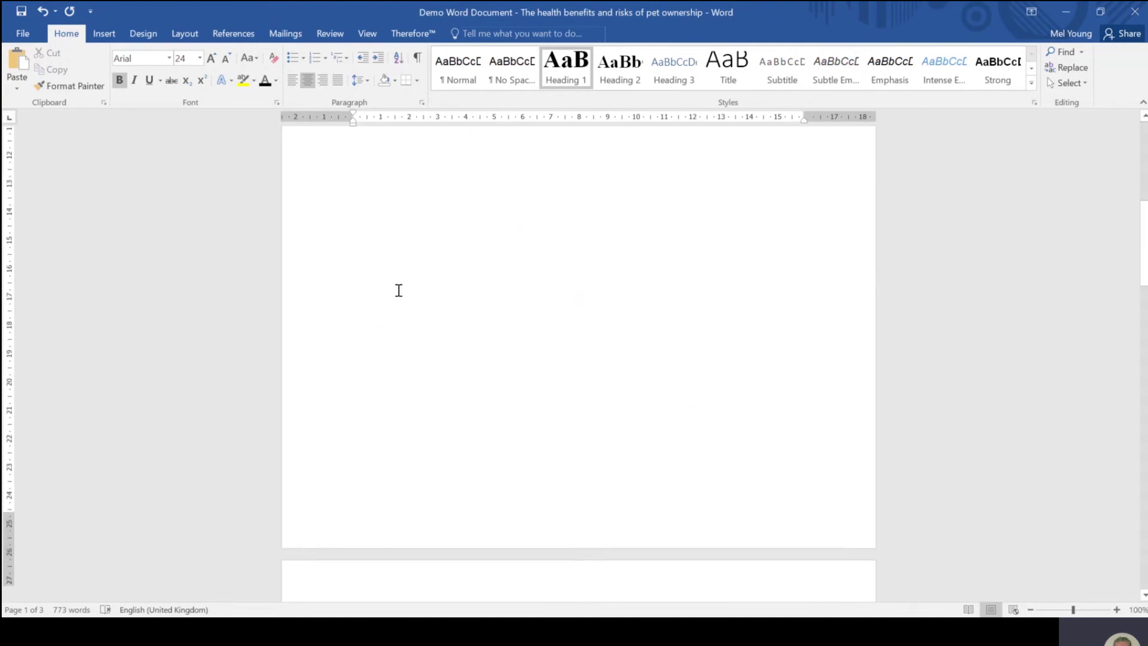
scroll(398, 289, up, 3)
scroll(399, 289, down, 5)
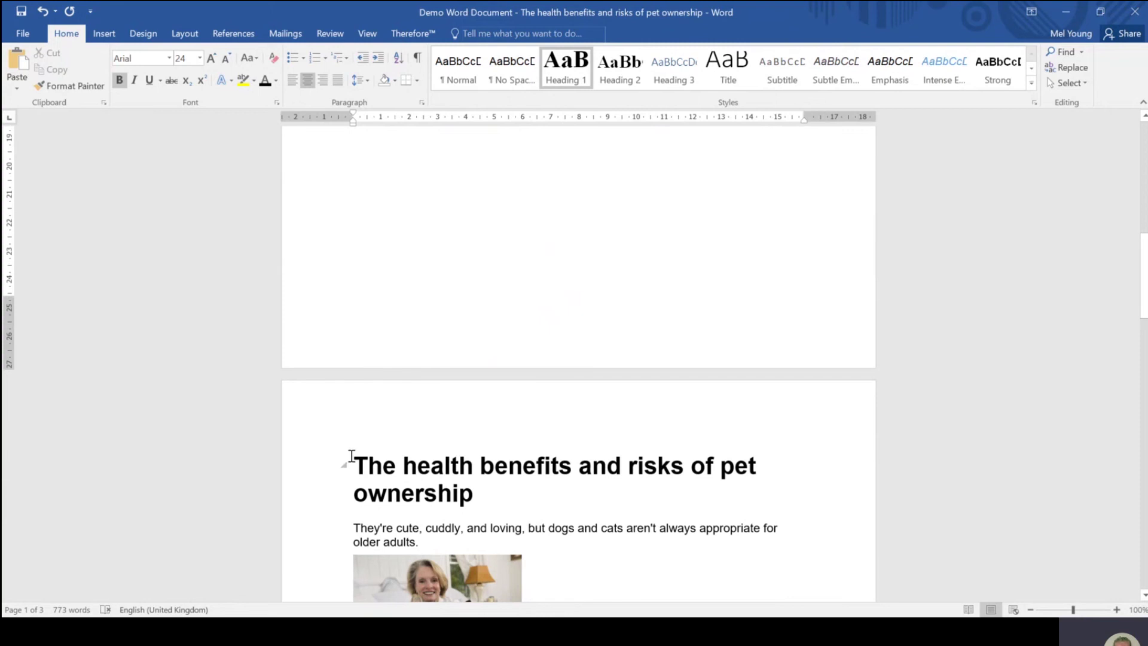
Step: Add a page break before the article heading, leaving blank page 2 with the cursor on it
click(352, 455)
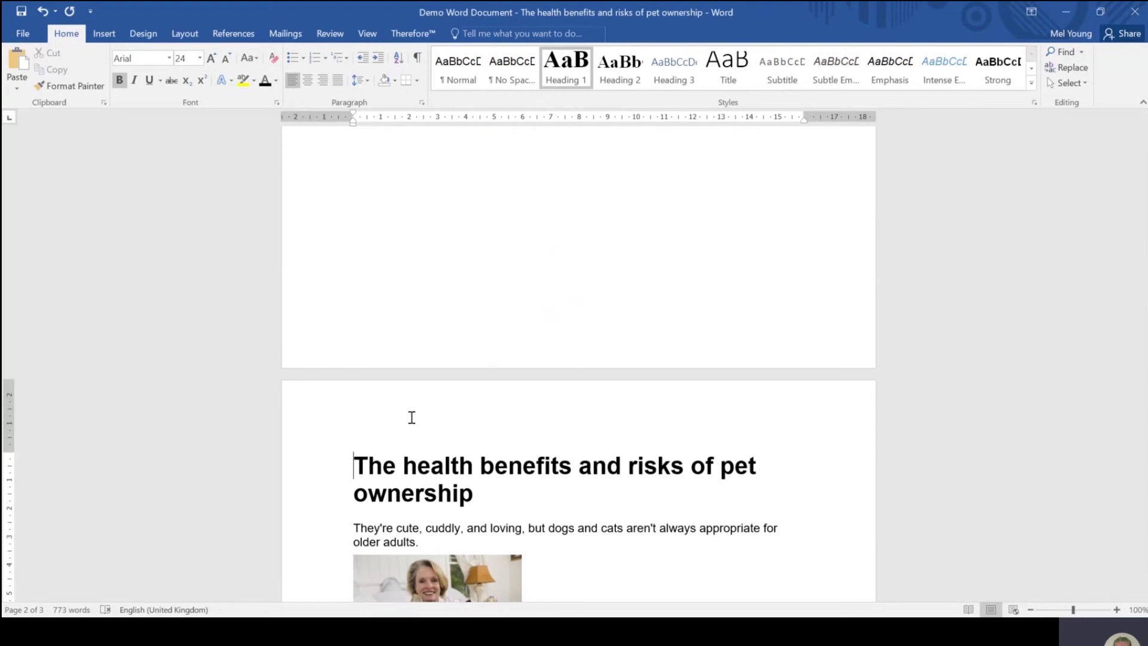
key(ctrl+Return)
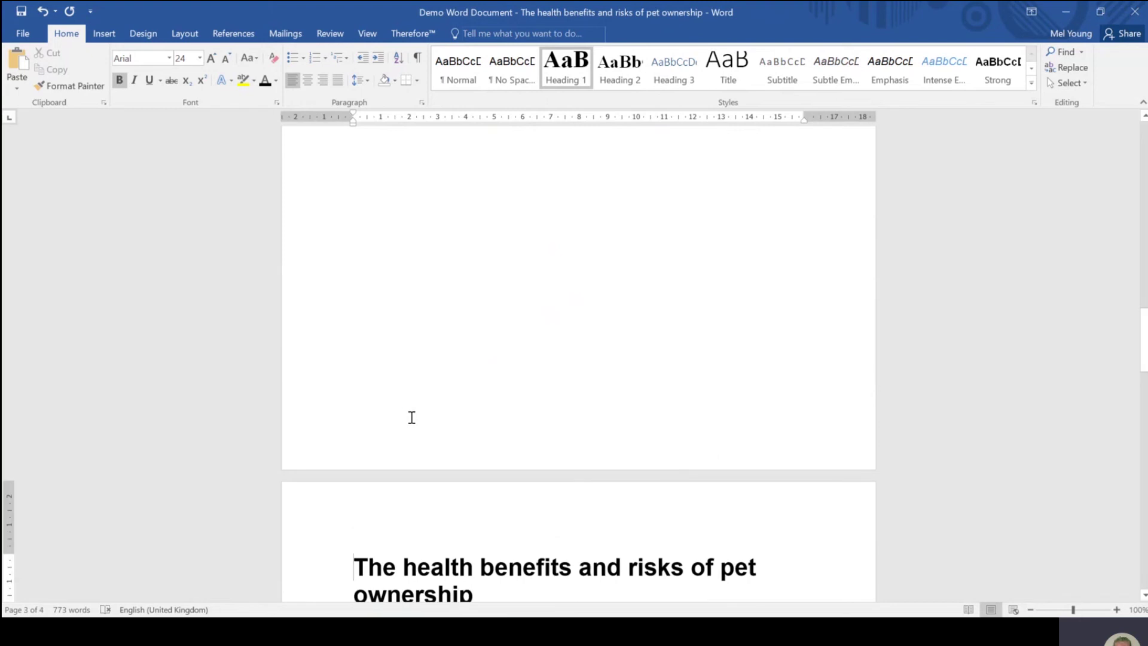
scroll(412, 417, up, 6)
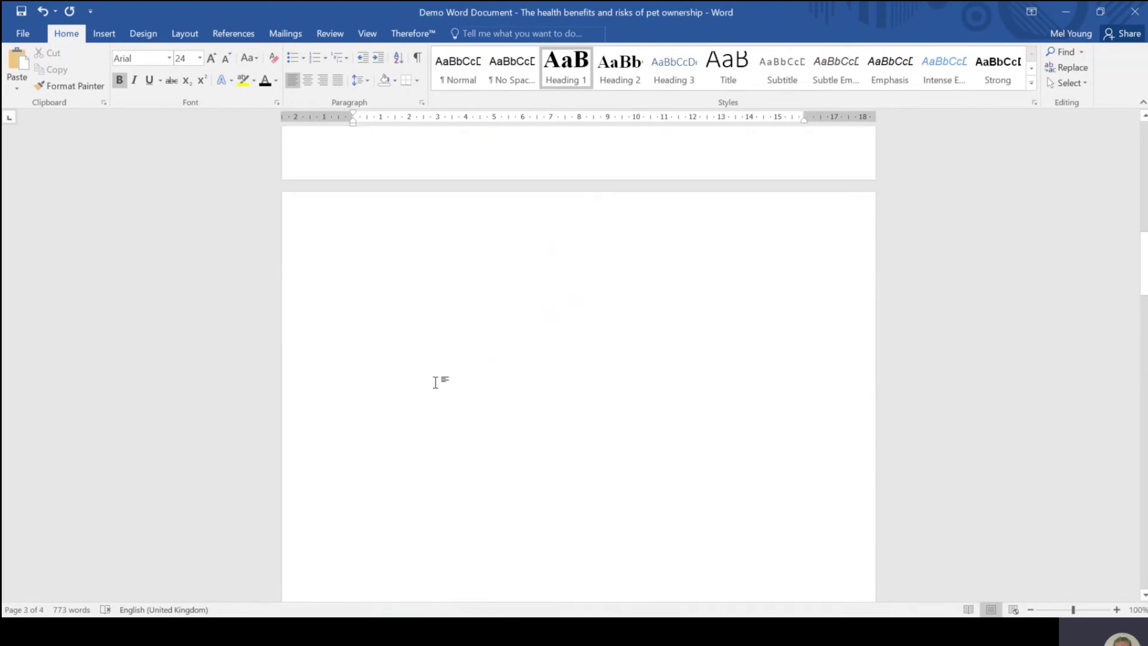
click(366, 286)
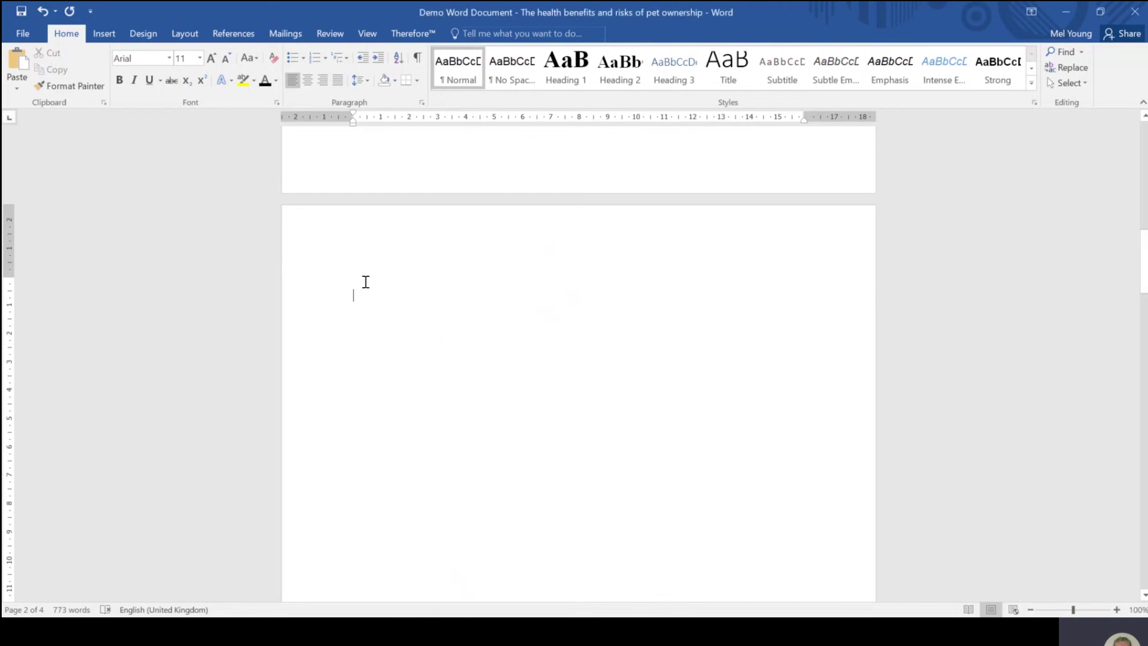
Step: Open the Table of Contents dropdown on the References tab
click(242, 39)
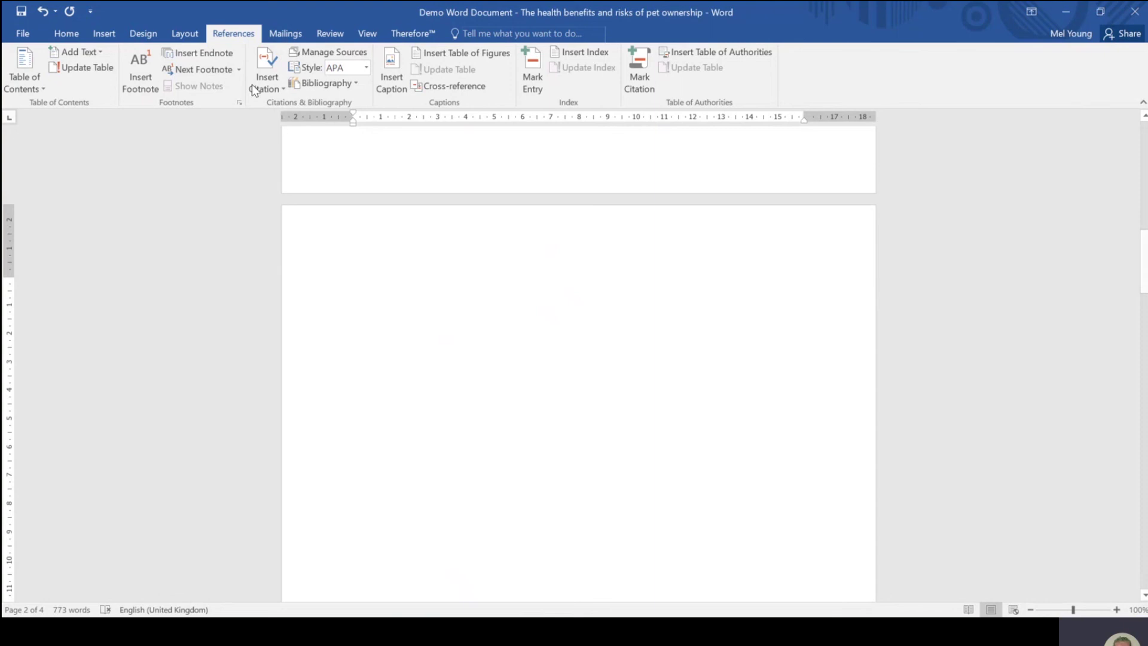
click(21, 60)
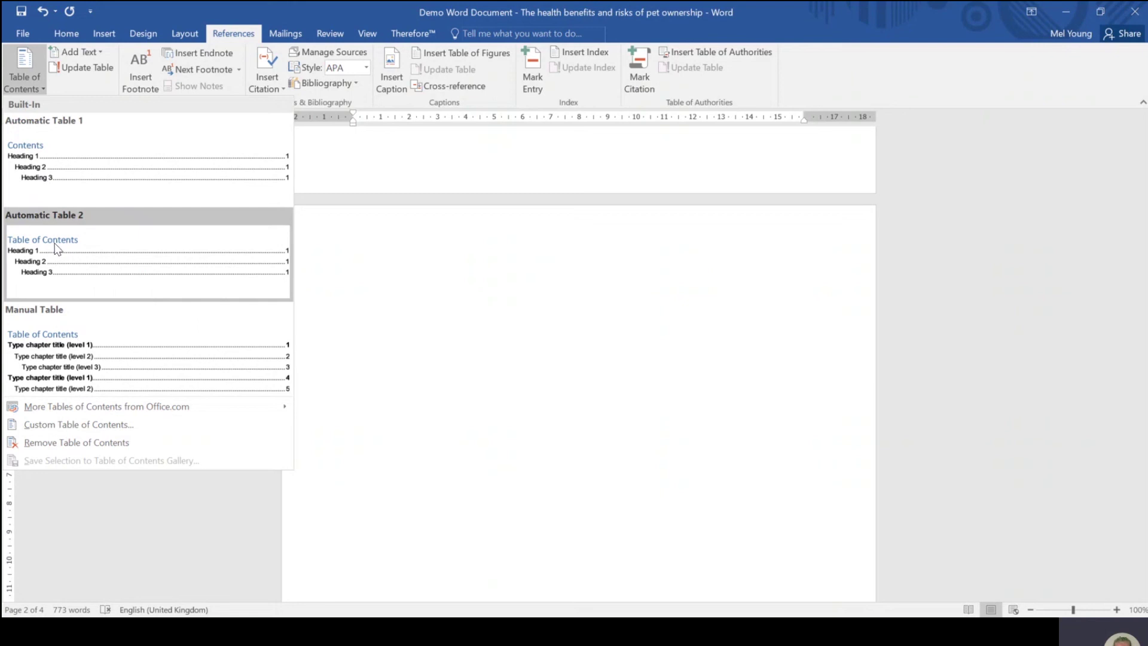
Step: Insert Automatic Table 2 as the table of contents on page 2
click(100, 258)
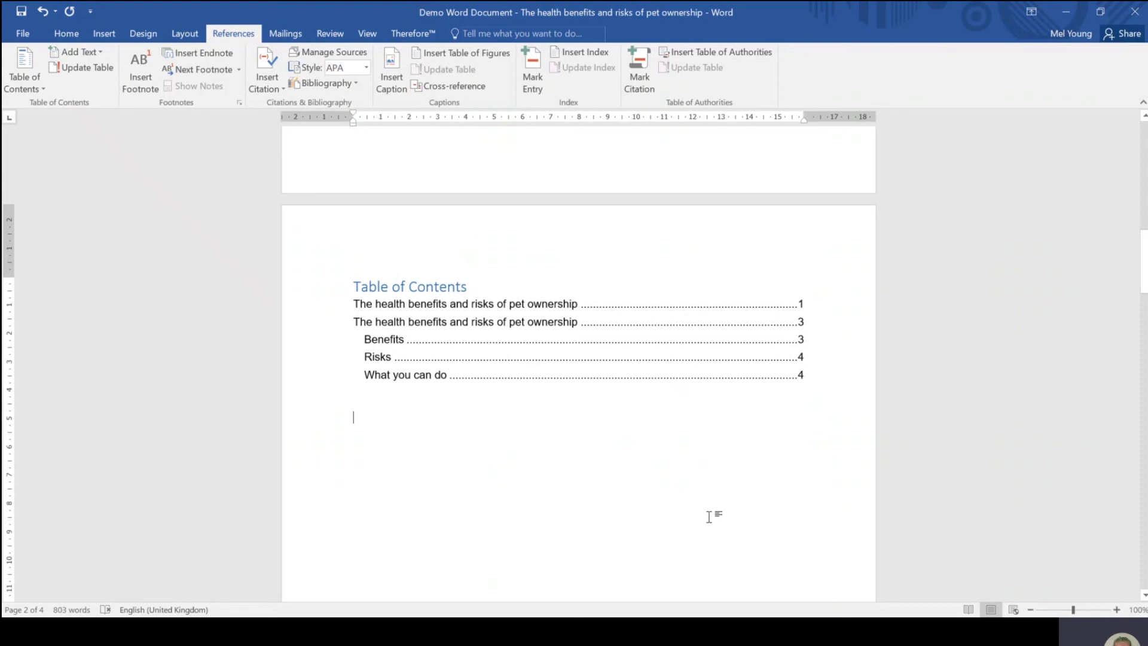
scroll(709, 517, down, 5)
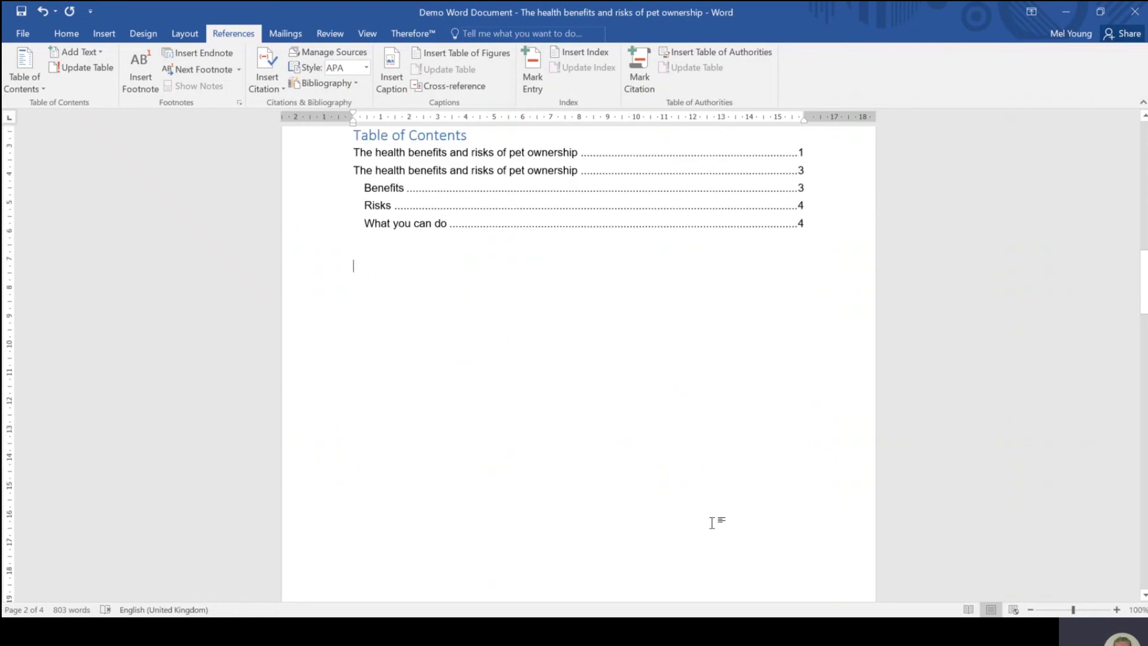
scroll(710, 522, down, 5)
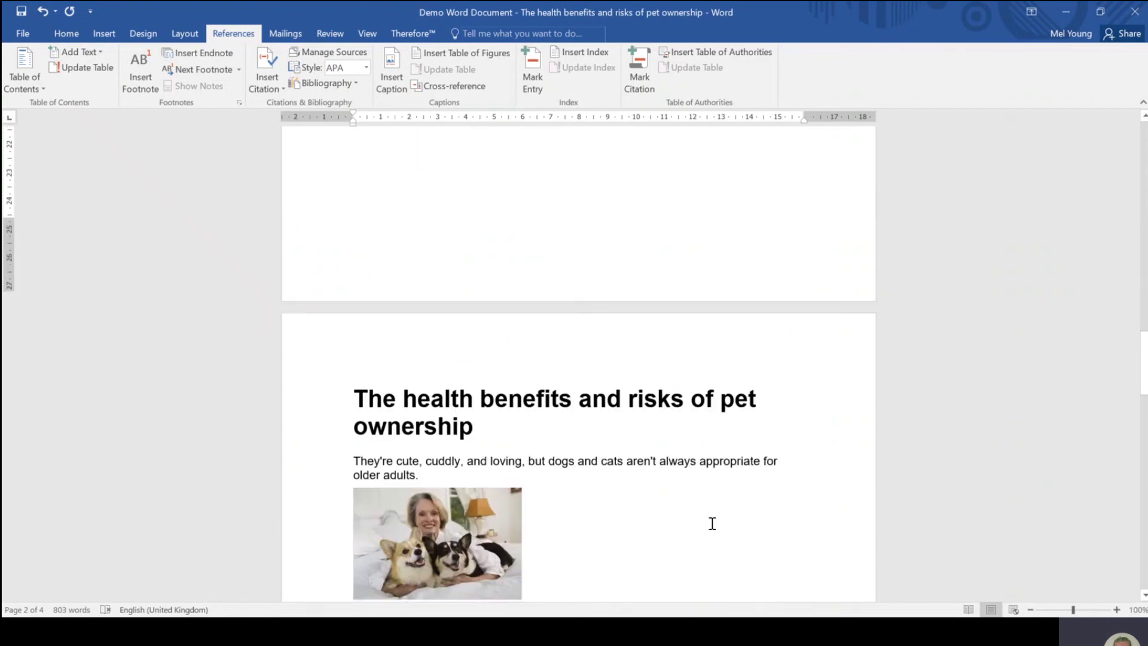
scroll(709, 523, down, 10)
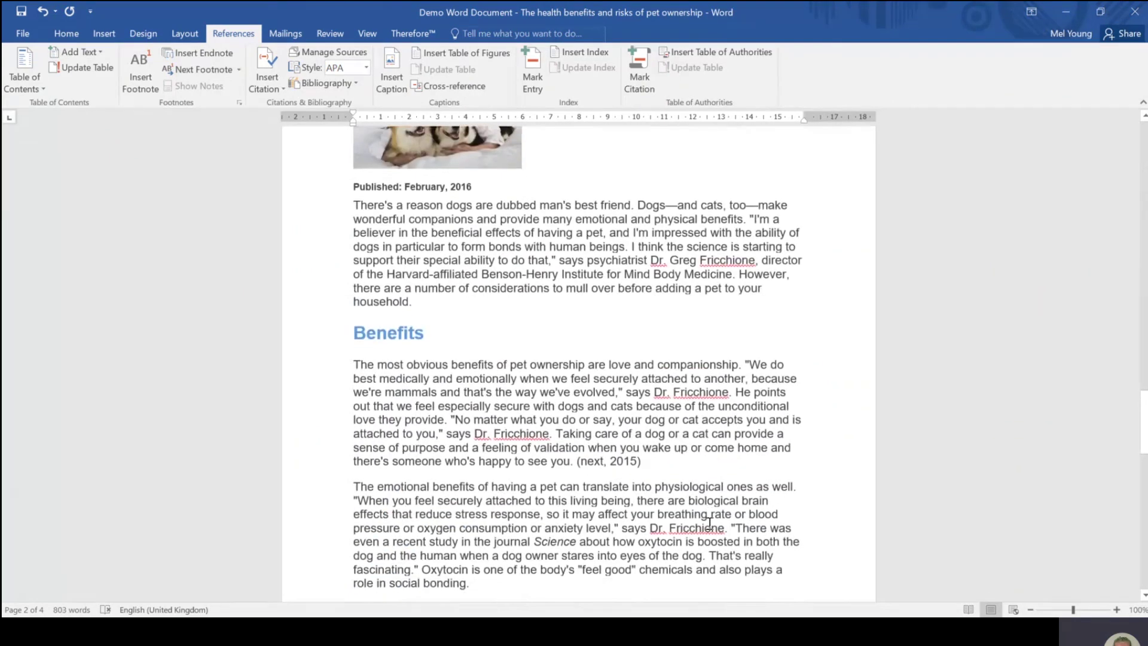
scroll(710, 523, down, 3)
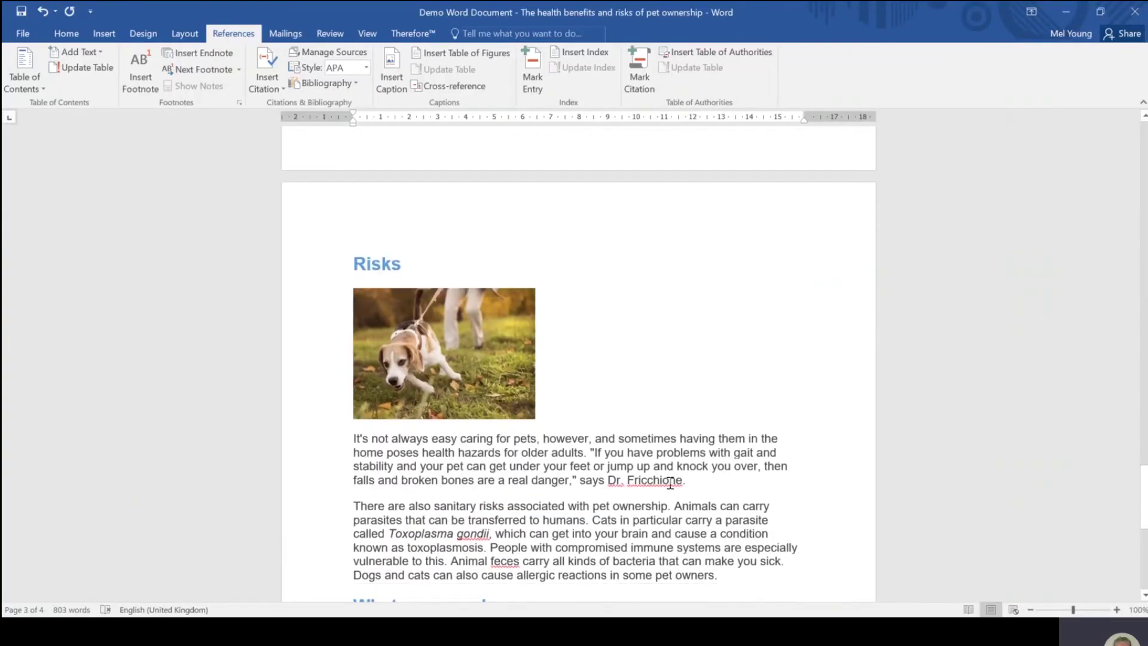
click(667, 470)
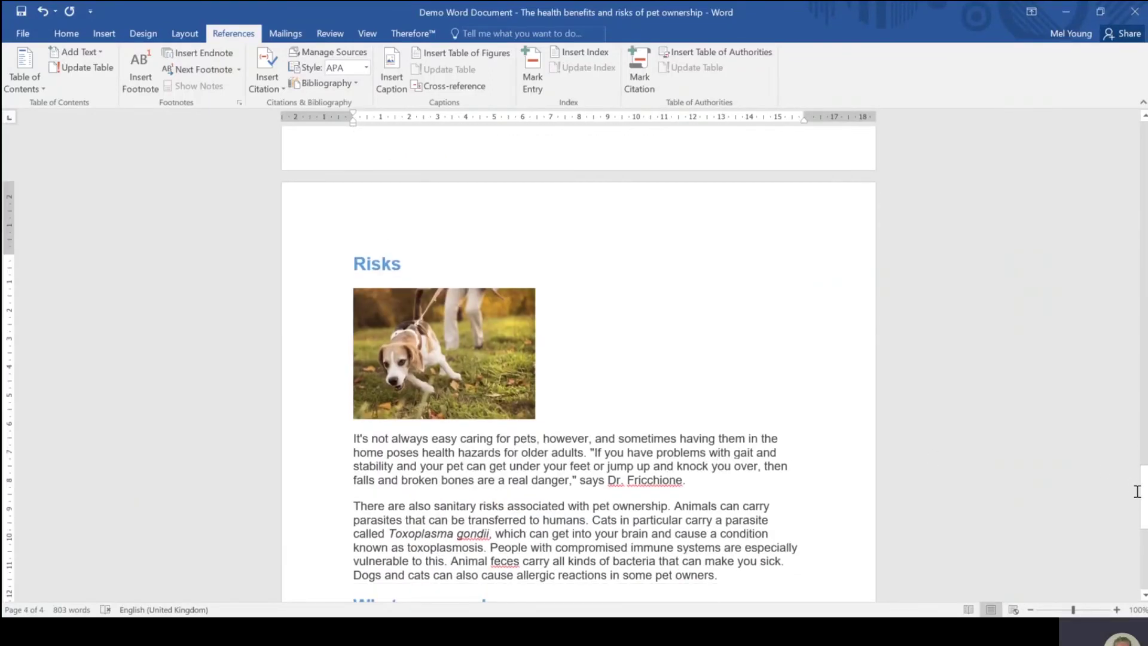
drag(1144, 515, 1124, 149)
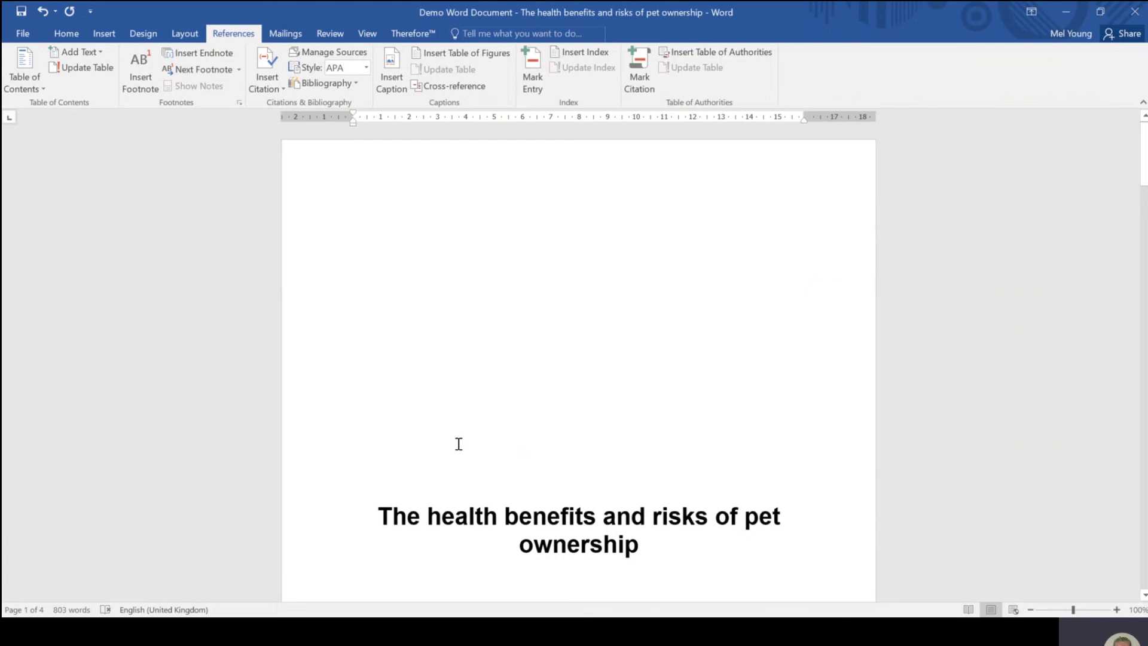
scroll(458, 444, down, 10)
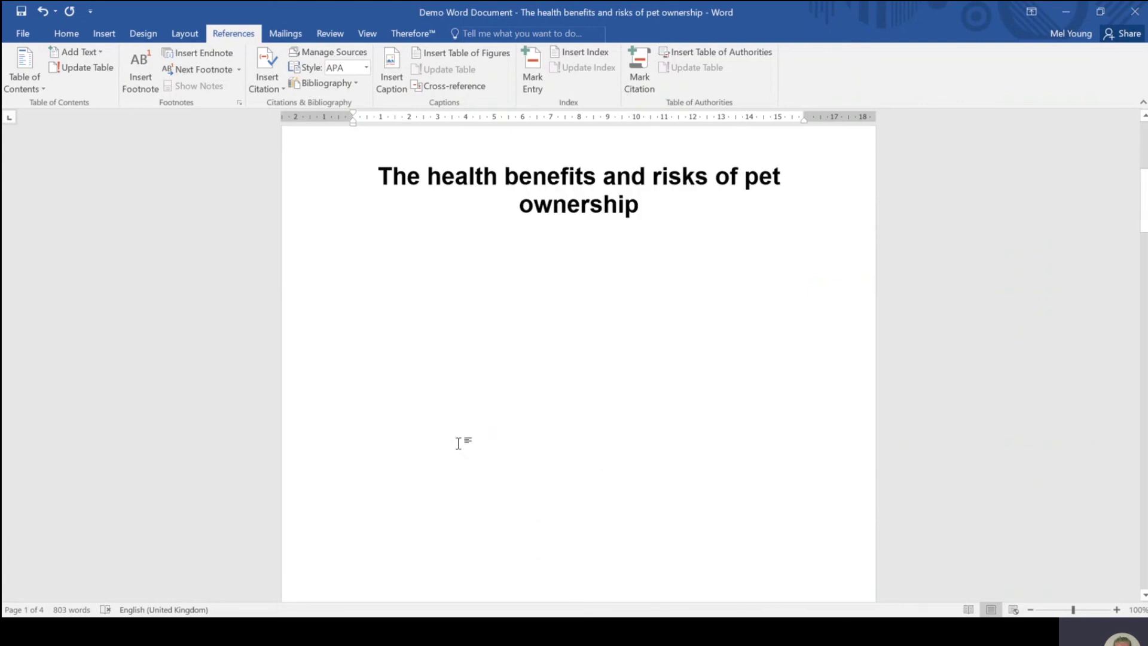
scroll(459, 443, down, 3)
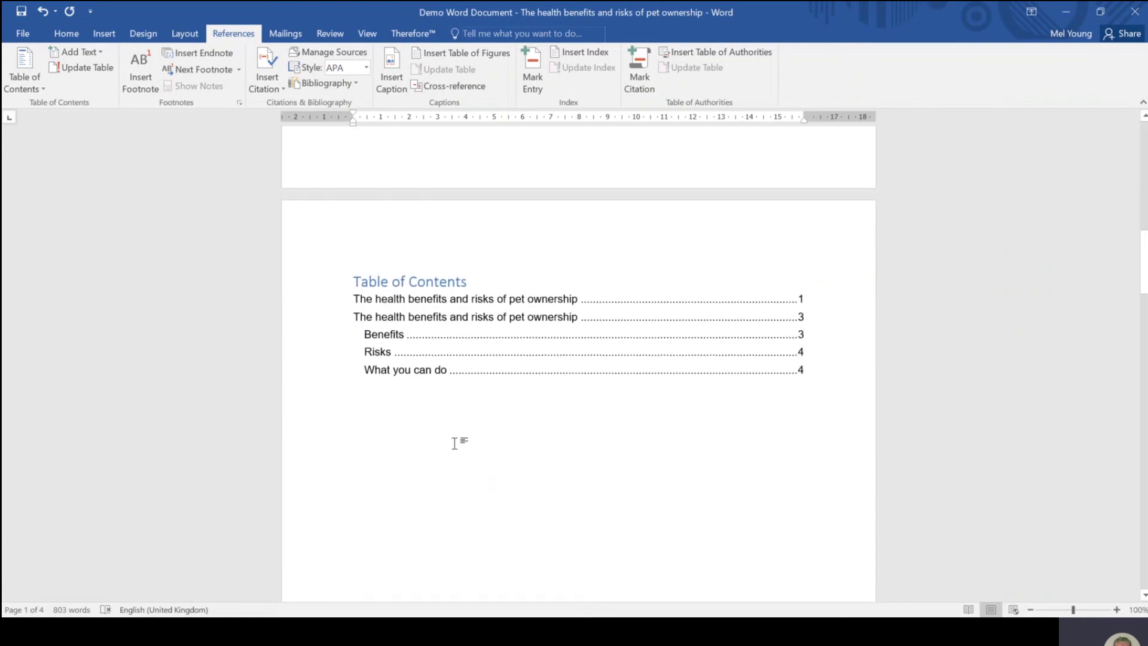
Step: Update the Table of Contents using the Update page numbers only option
click(464, 344)
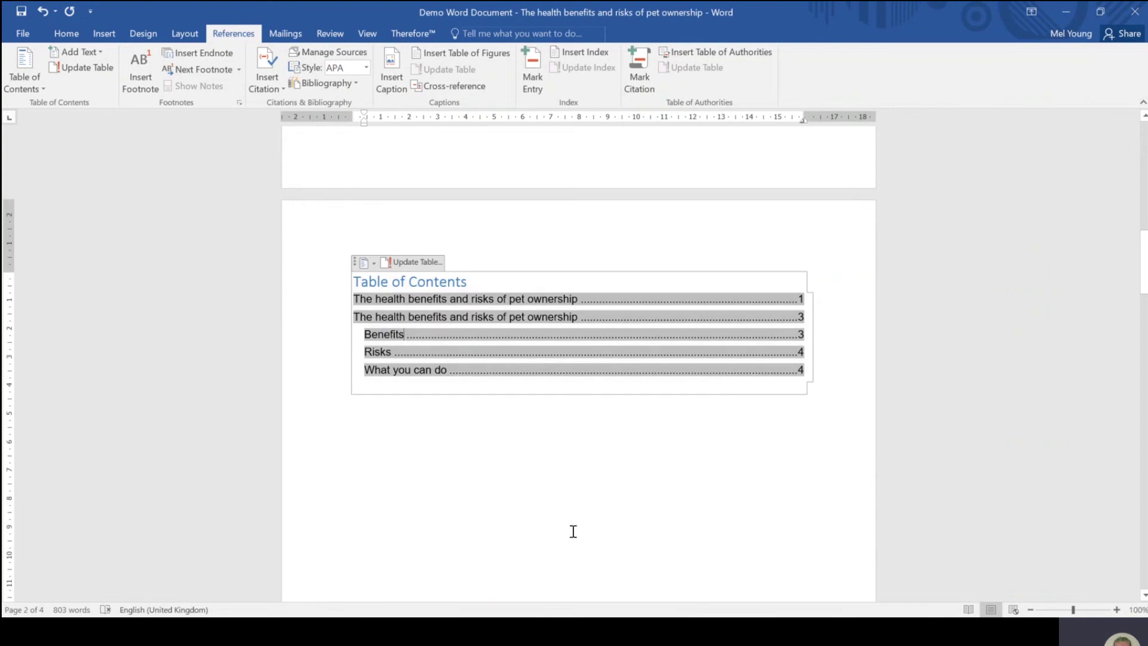
click(411, 263)
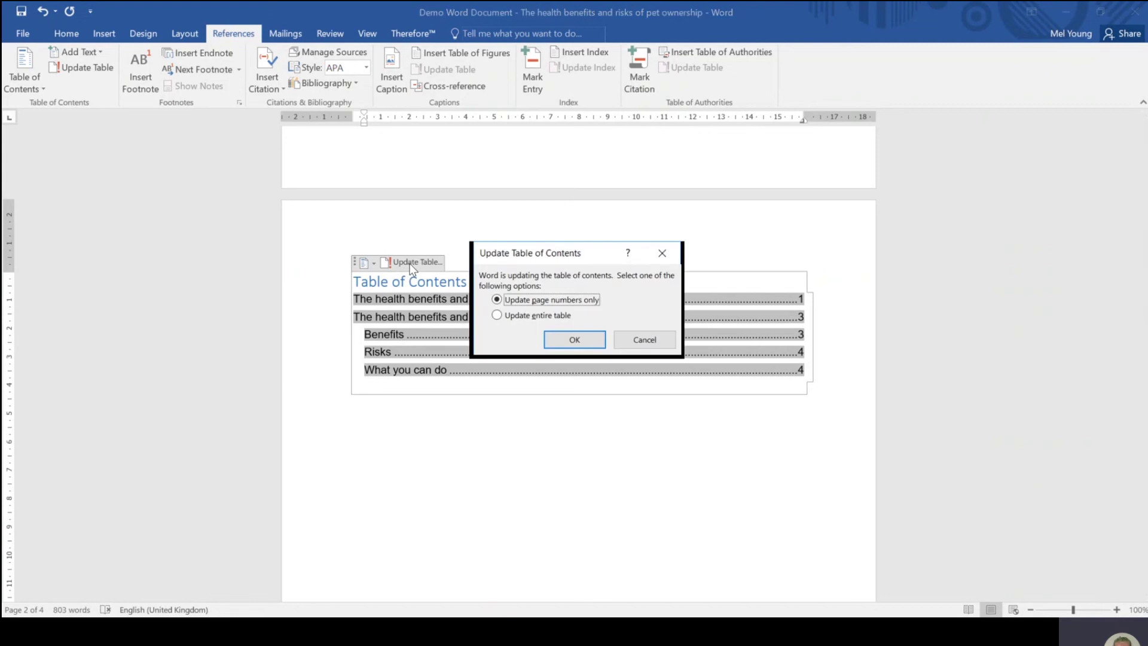
click(574, 342)
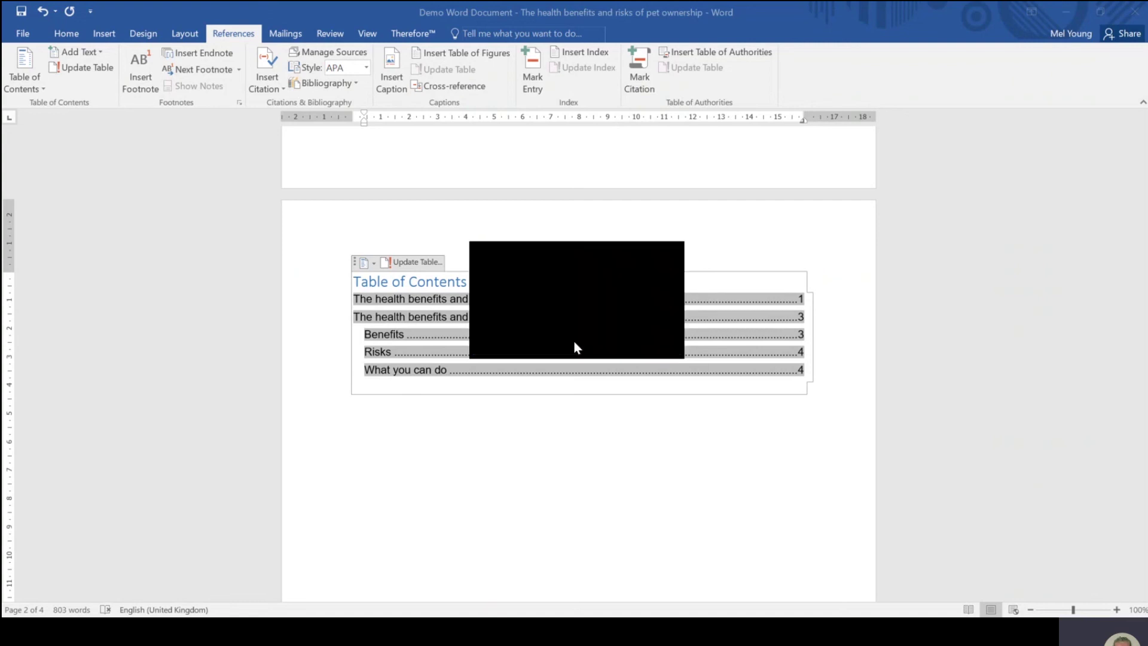
click(484, 453)
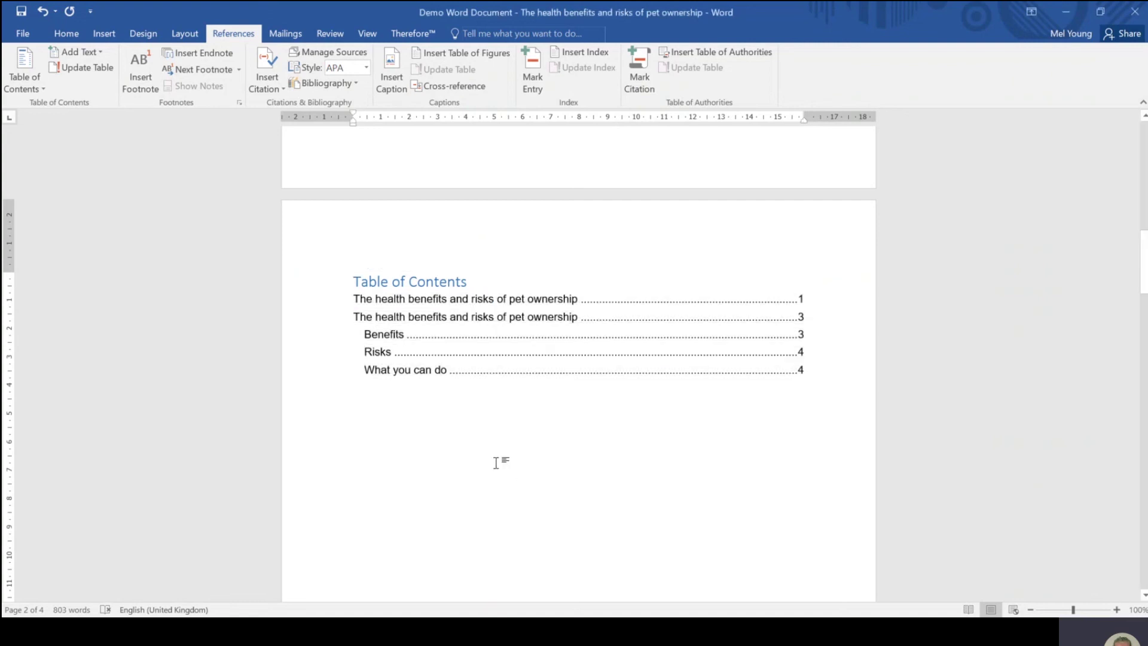